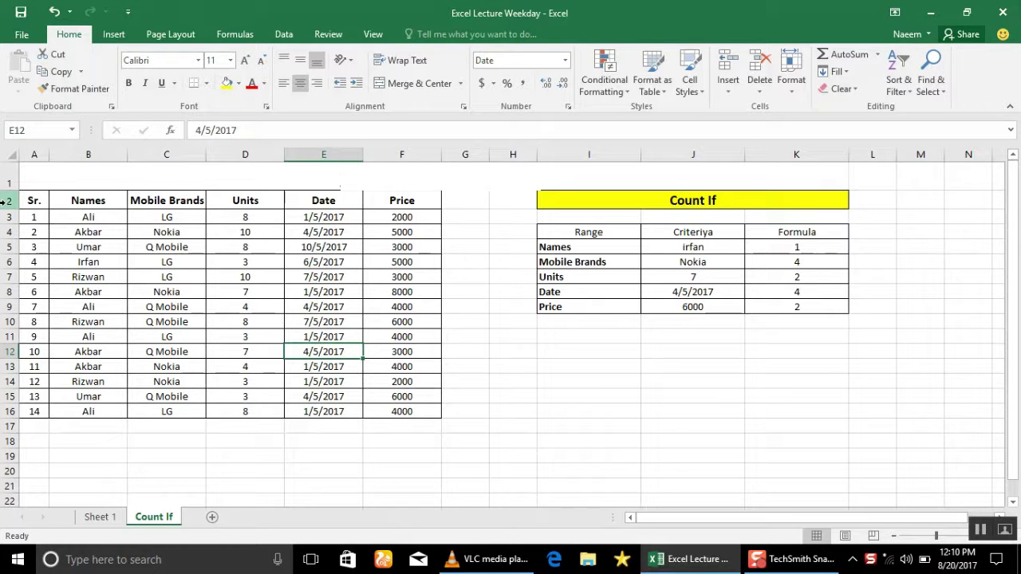
Clear the old criteria and formula values from J5:K9 of the Count If table
left_click(107, 202)
left_click(165, 201)
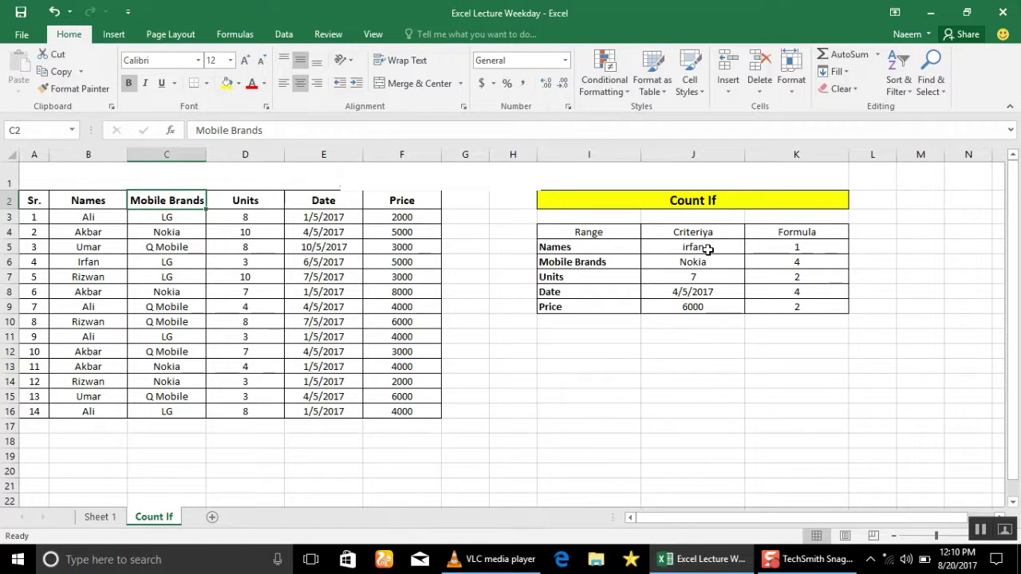
left_click_drag(707, 249, 802, 308)
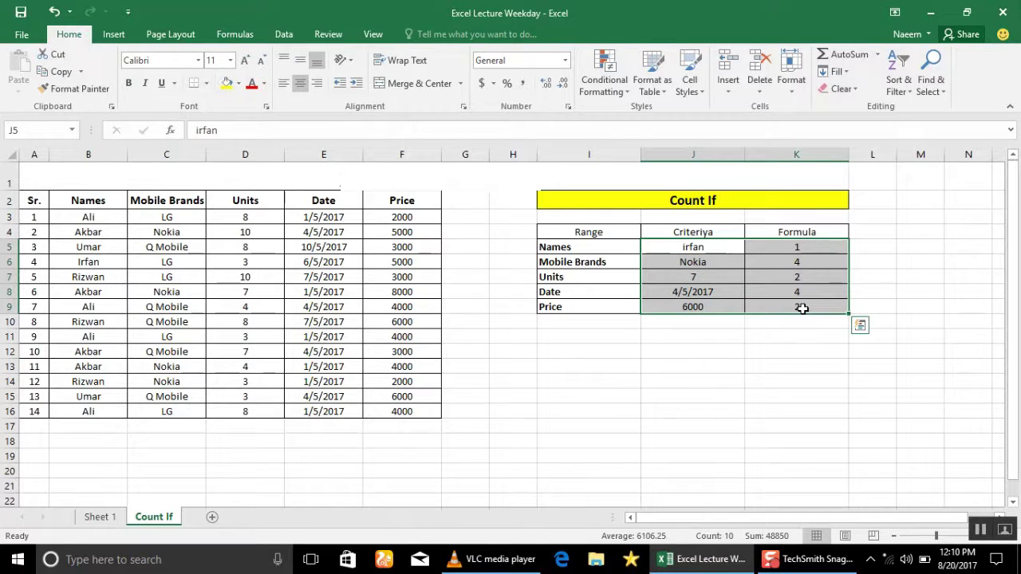
key("Delete")
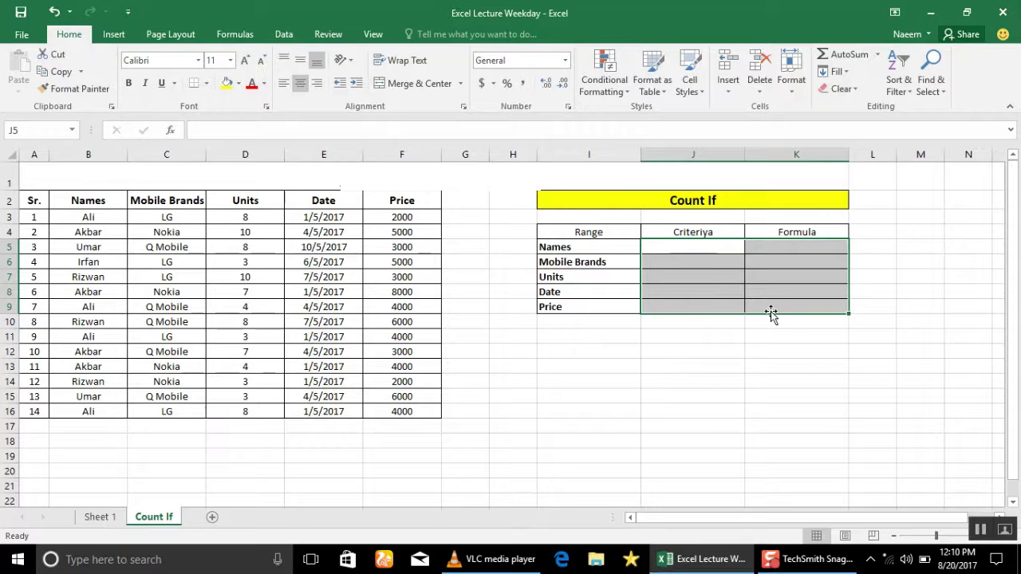
left_click(663, 247)
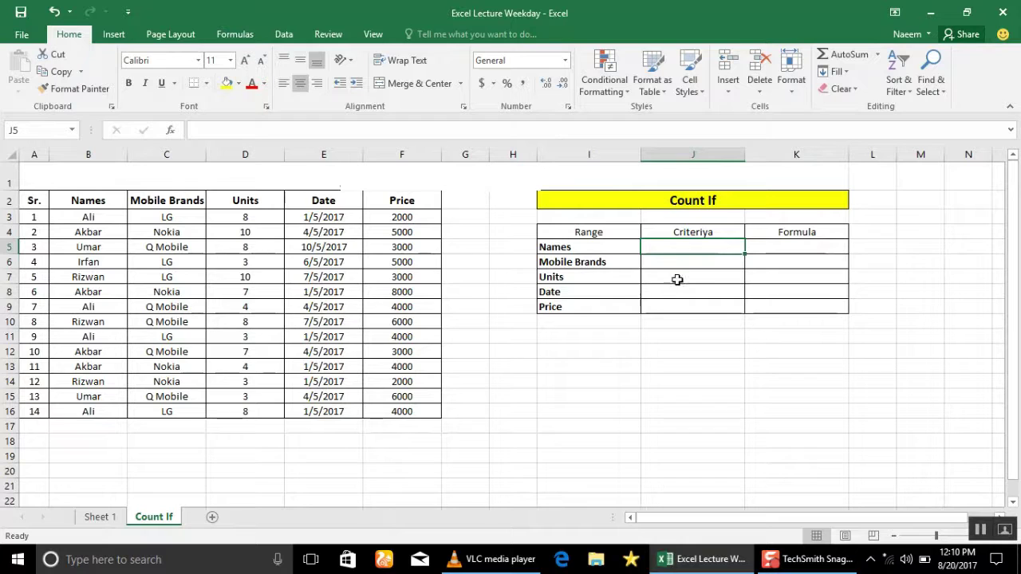
left_click(773, 244)
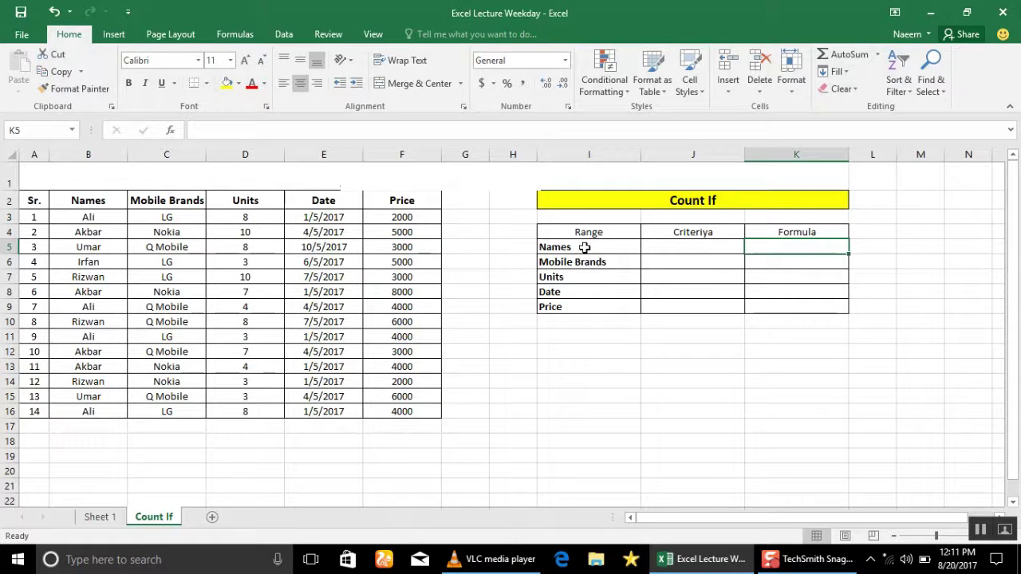
Review the Names-to-Price Range labels and select K5 for the first formula
left_click_drag(583, 248, 583, 308)
left_click(618, 326)
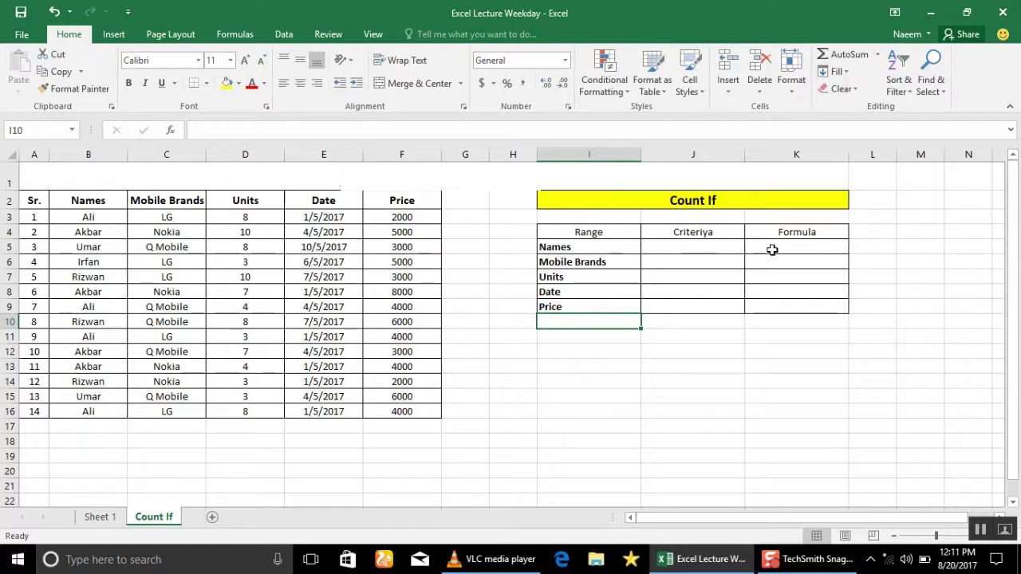
left_click(772, 250)
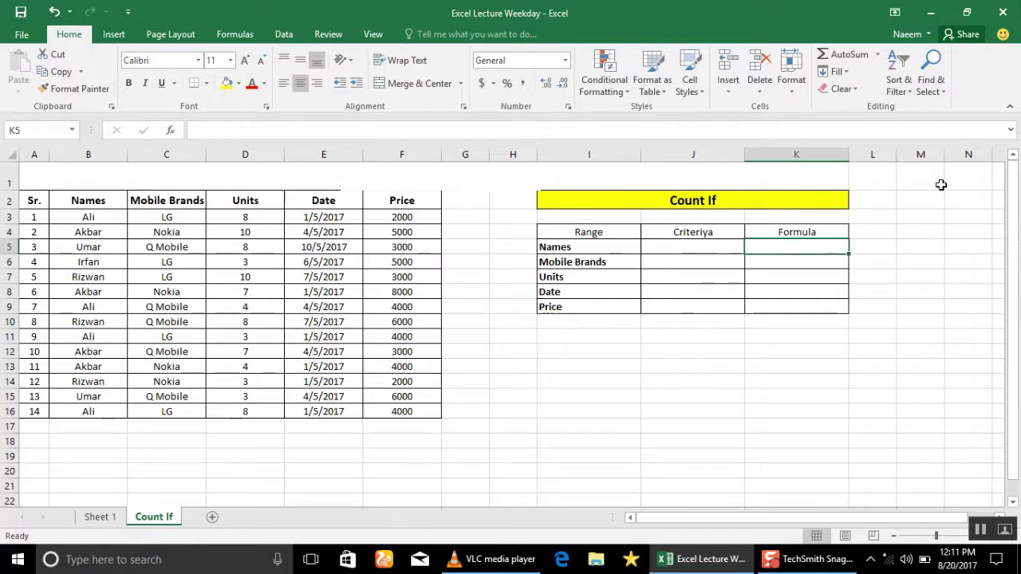
Type =COUNTIF(B3:B16,J5) in K5, pointing at the Names range and J5 criterion with arrow keys
type("=count")
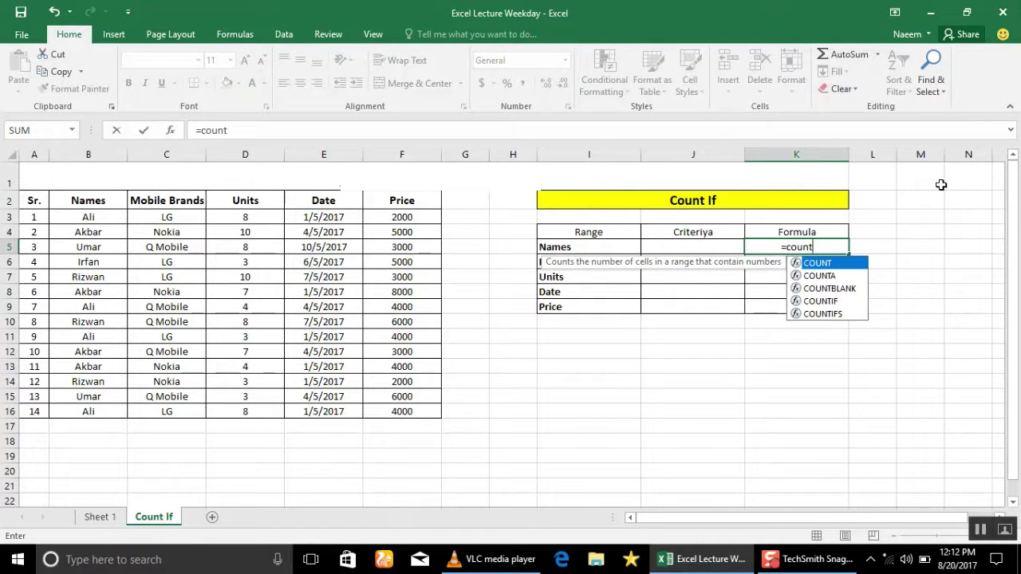
type("if(")
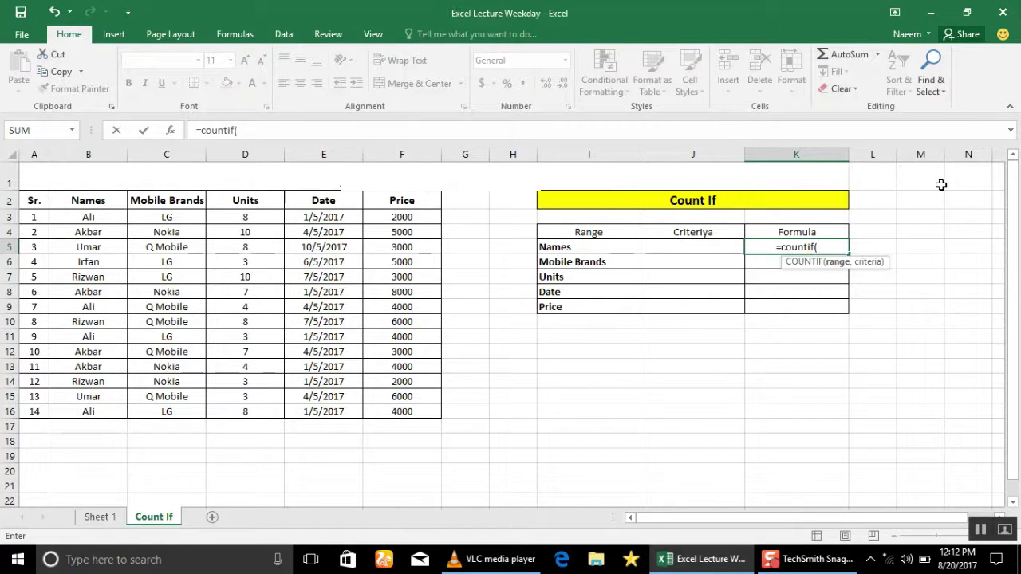
key("Left")
key("Left")
key("Left")
key("Left")
key("Left")
key("Left")
key("Left")
key("Left")
key("Up")
key("Up")
key("shift+Down")
key("shift+Down")
key("shift+Down")
key("shift+Down")
key("shift+Down")
key("shift+Down")
key("shift+Down")
key("shift+Down")
key("shift+Down")
key("shift+Down")
type(",")
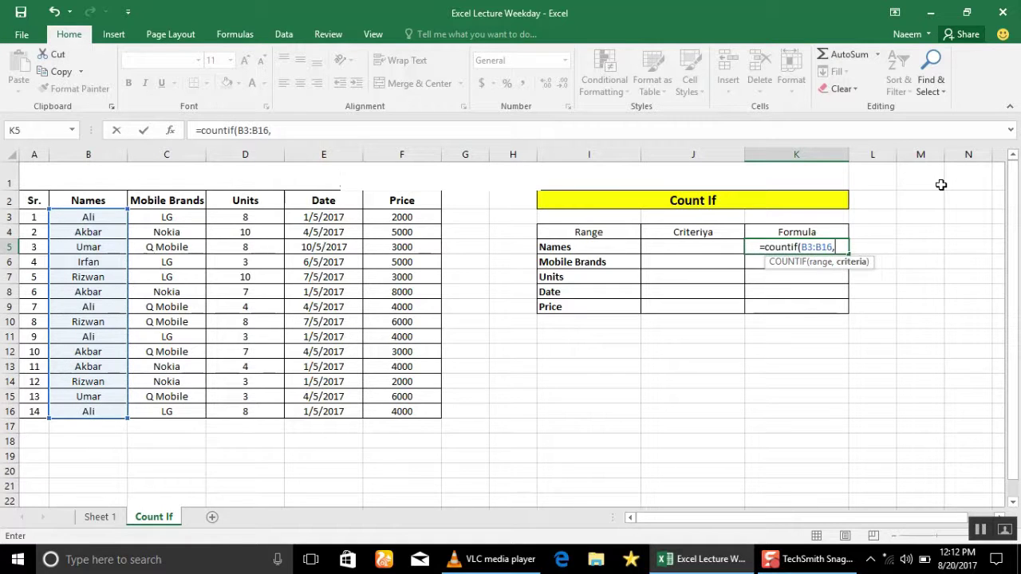
key("Left")
key("Left")
key("Left")
key("Left")
key("Left")
key("Left")
key("Left")
key("Left")
key("Left")
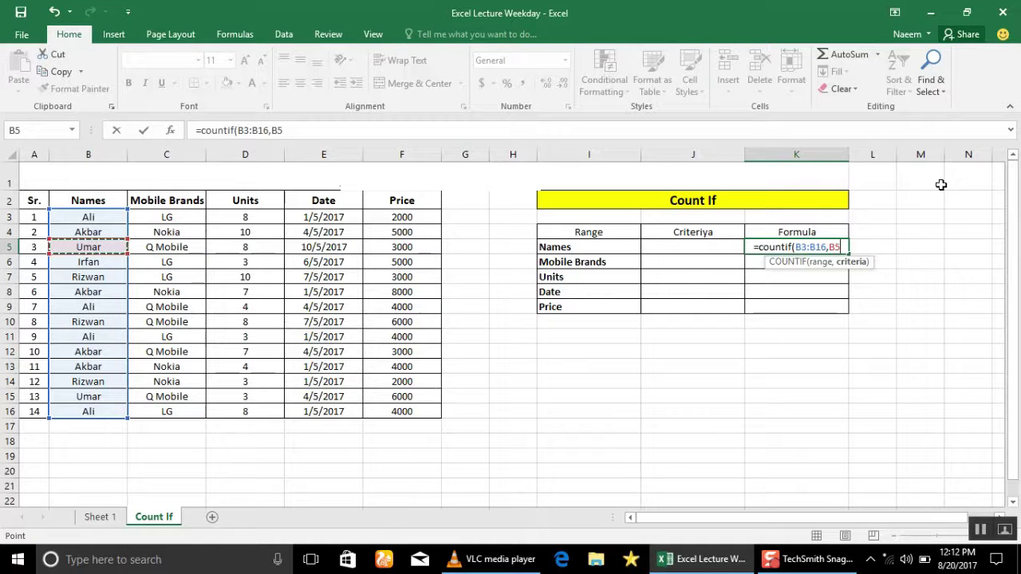
key("Up")
key("Up")
key("Right")
key("Right")
key("Right")
key("Right")
key("Right")
key("Down")
key("Left")
key("Left")
key("Down")
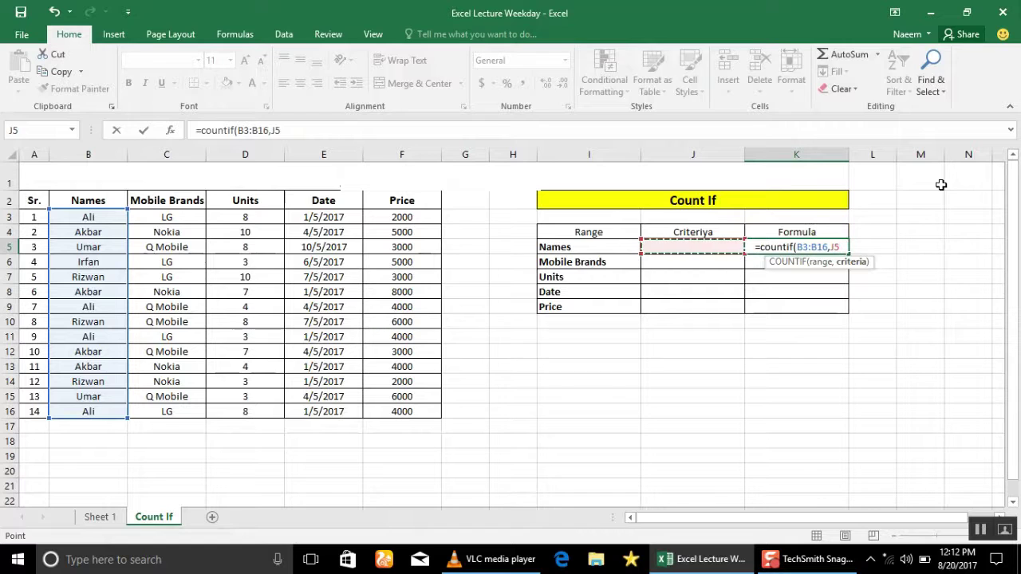
type(")")
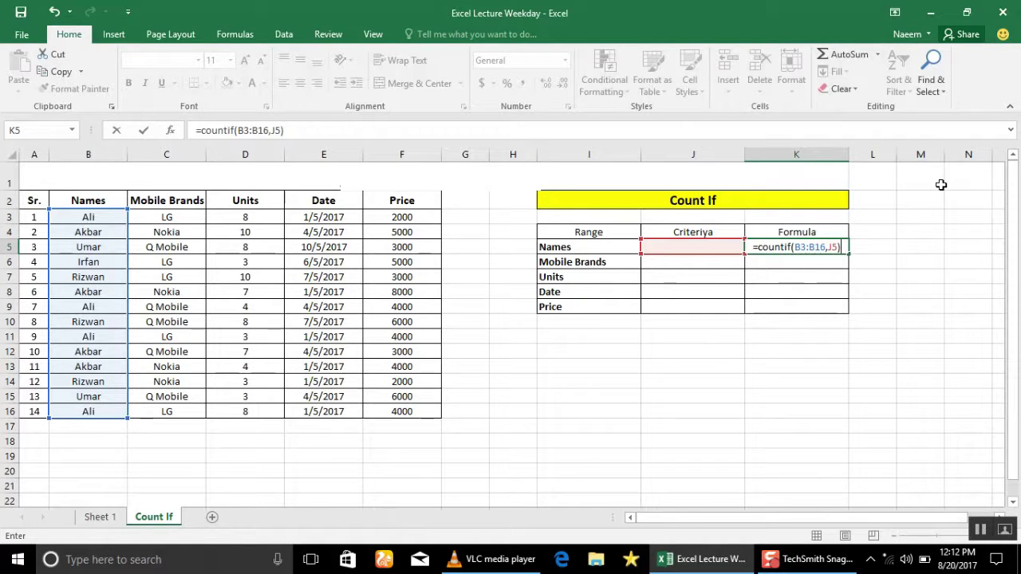
Confirm the K5 formula and test Ali as the Names criterion against column B
key("Return")
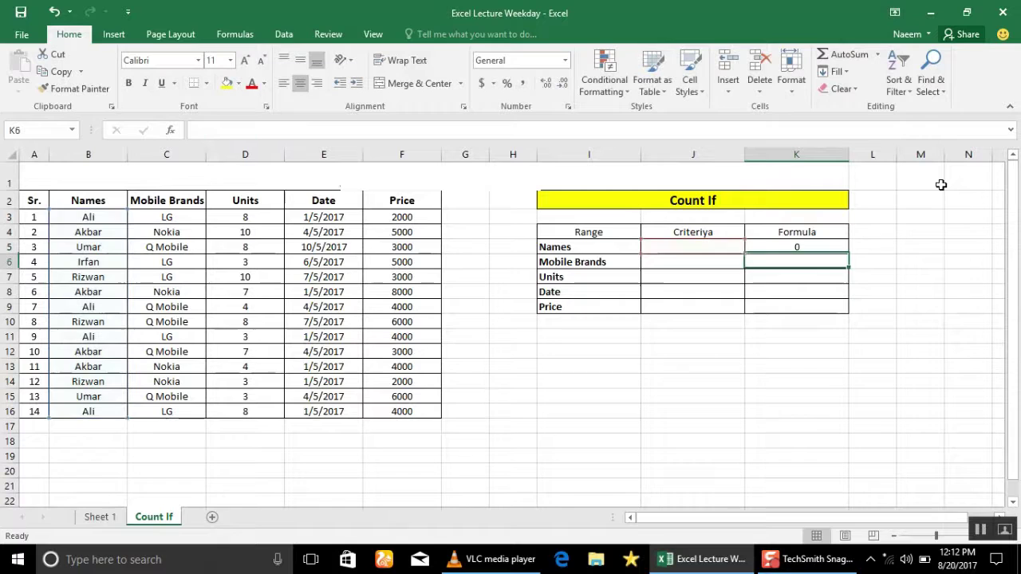
key("Left")
key("Up")
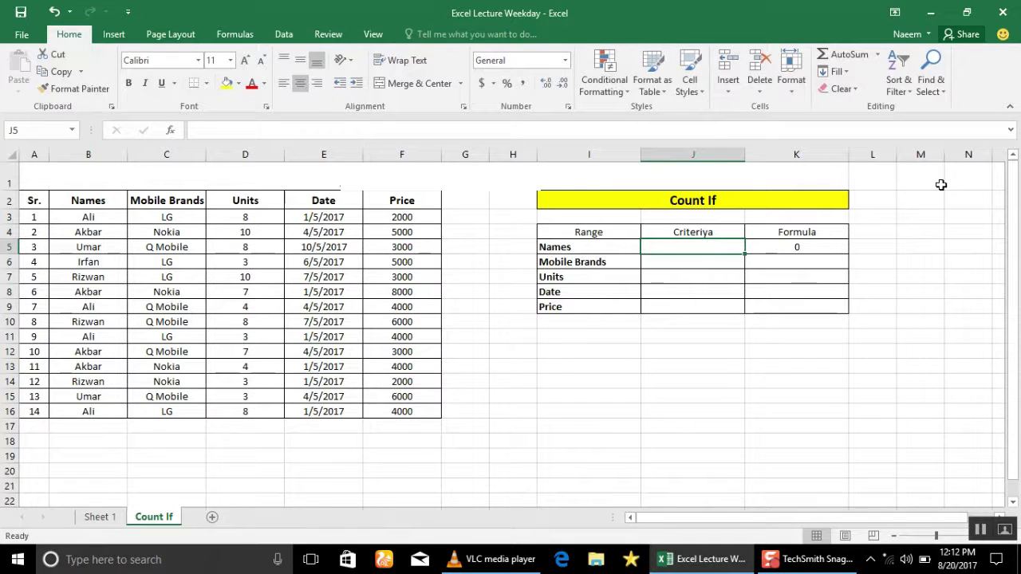
type("Ali")
key("Return")
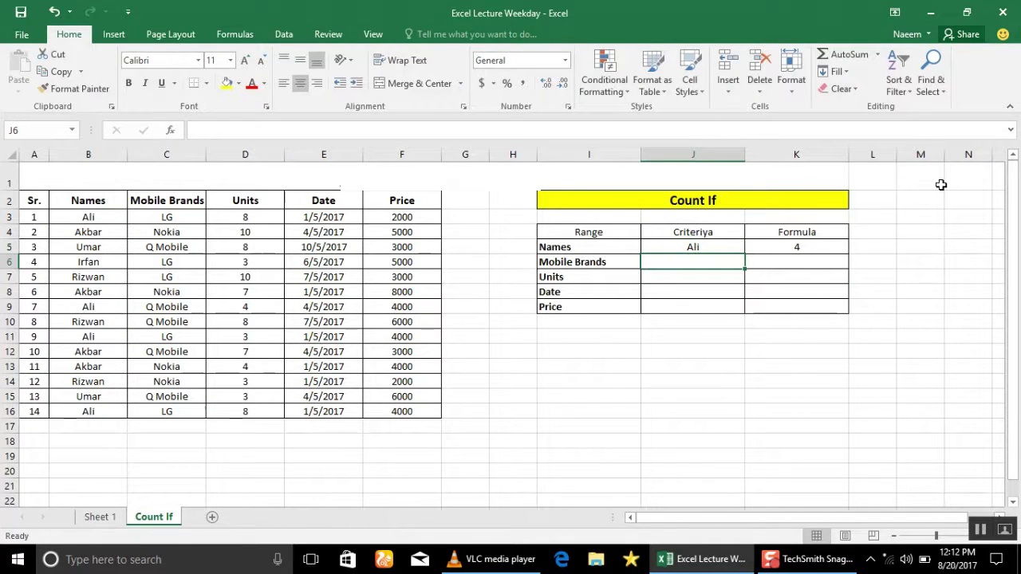
key("Left")
key("Left")
key("Left")
key("Left")
key("Left")
key("Left")
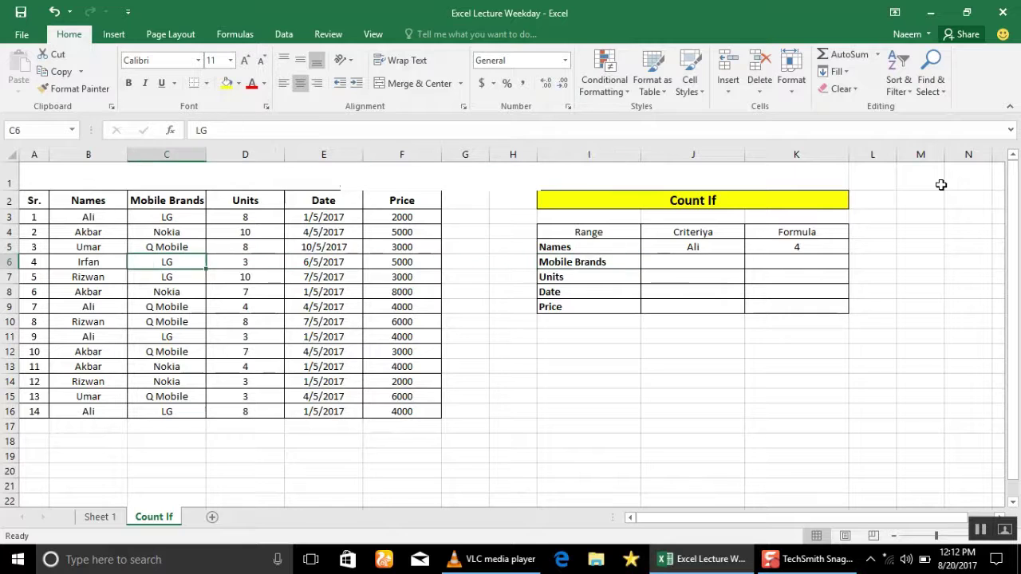
key("Left")
key("Up")
key("Up")
key("Down")
key("Down")
key("Down")
key("Down")
key("Down")
key("Down")
key("Down")
key("Down")
key("Down")
key("Down")
key("Down")
key("Down")
key("Up")
key("Up")
key("Up")
key("Up")
key("Right")
key("Right")
key("Right")
key("Right")
key("Right")
key("Right")
key("Right")
key("Up")
key("Up")
key("Up")
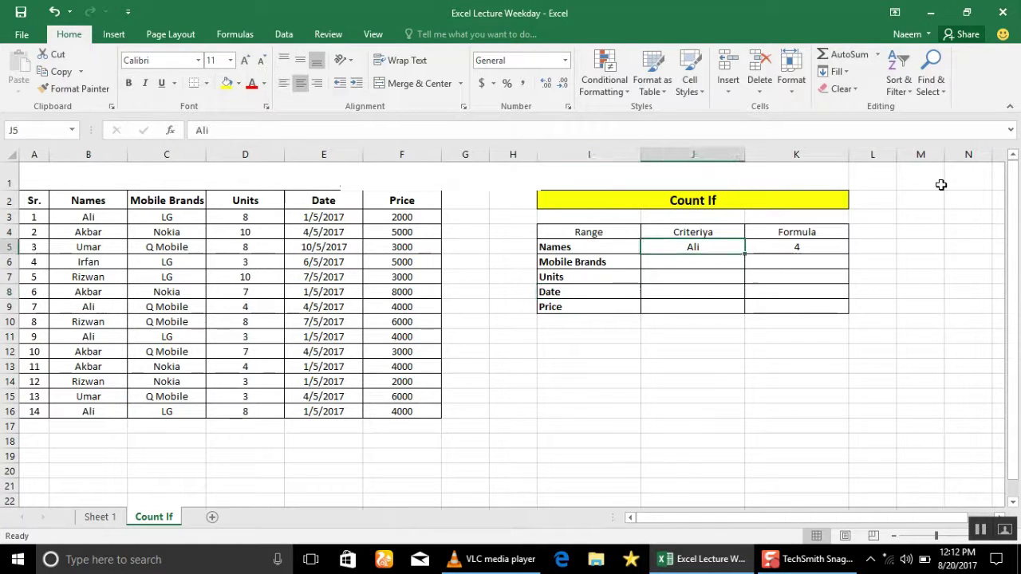
Replace the Names criterion with Akbar and check its entries in column B
type("Akbar")
key("Return")
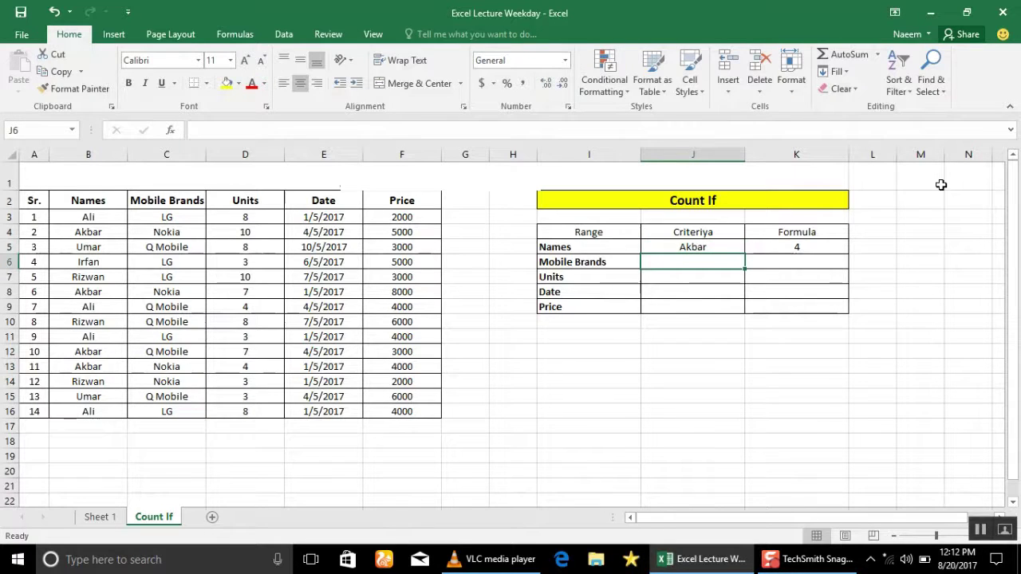
key("Left")
key("Left")
key("Left")
key("Left")
key("Left")
key("Up")
key("Up")
key("Left")
key("Down")
key("Down")
key("Down")
key("Down")
key("Down")
key("Down")
key("Down")
key("Down")
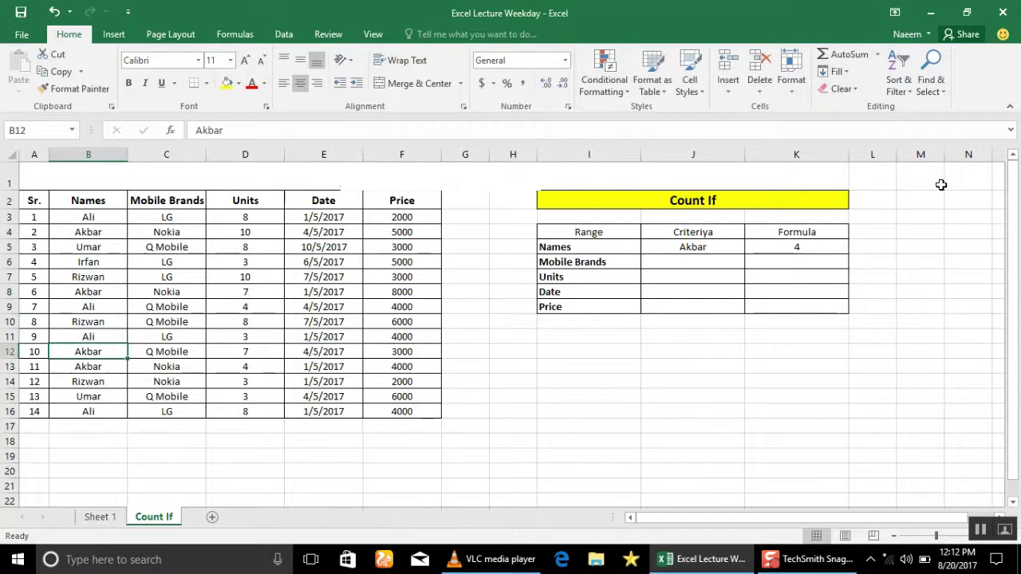
key("Up")
key("Up")
key("Up")
key("Up")
key("Up")
key("Up")
key("Right")
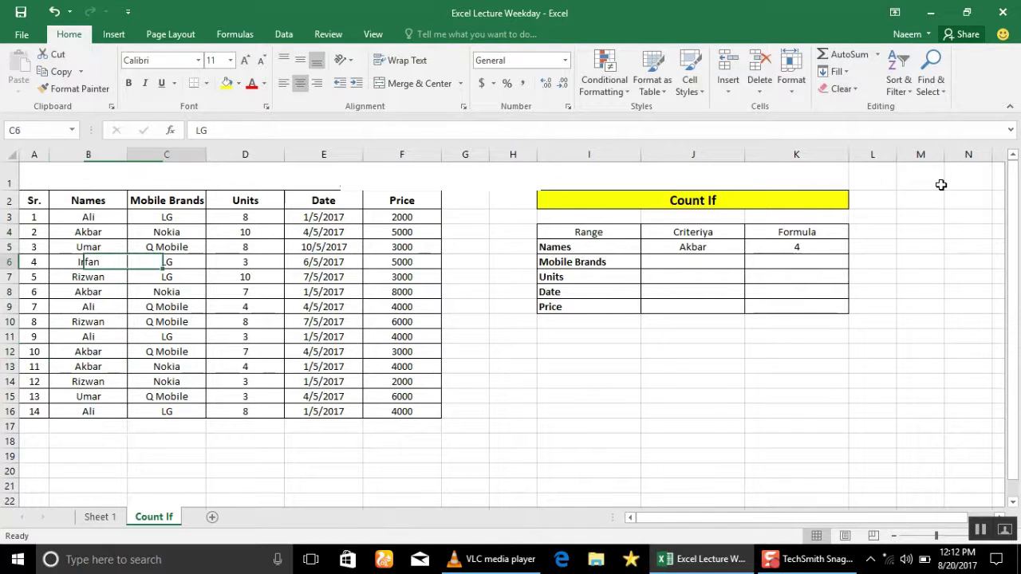
key("Right")
key("Right")
key("Right")
key("Up")
key("Right")
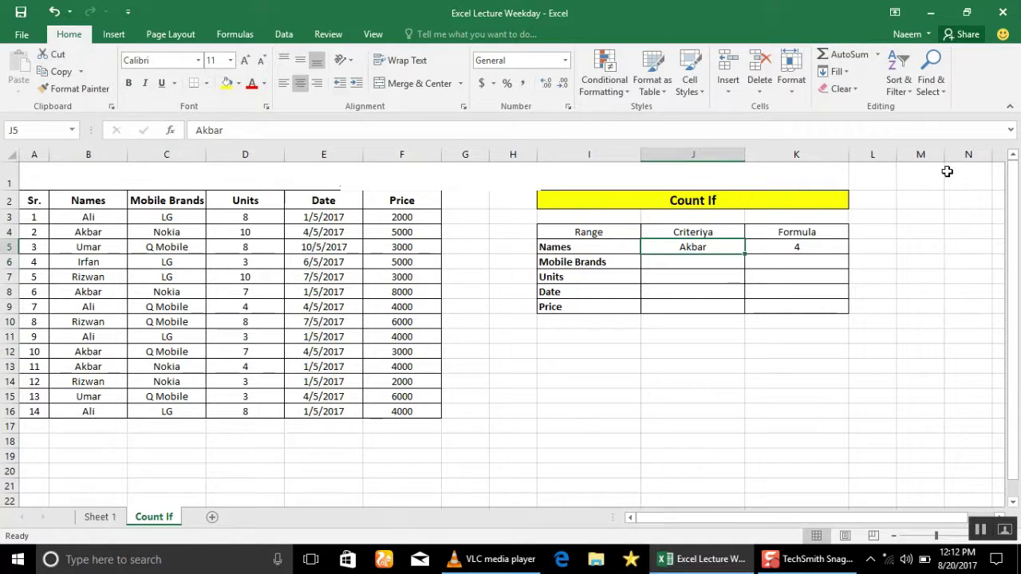
Enter Rizwan as the final Names criterion and verify the count of 3
type("Rizwan")
key("Return")
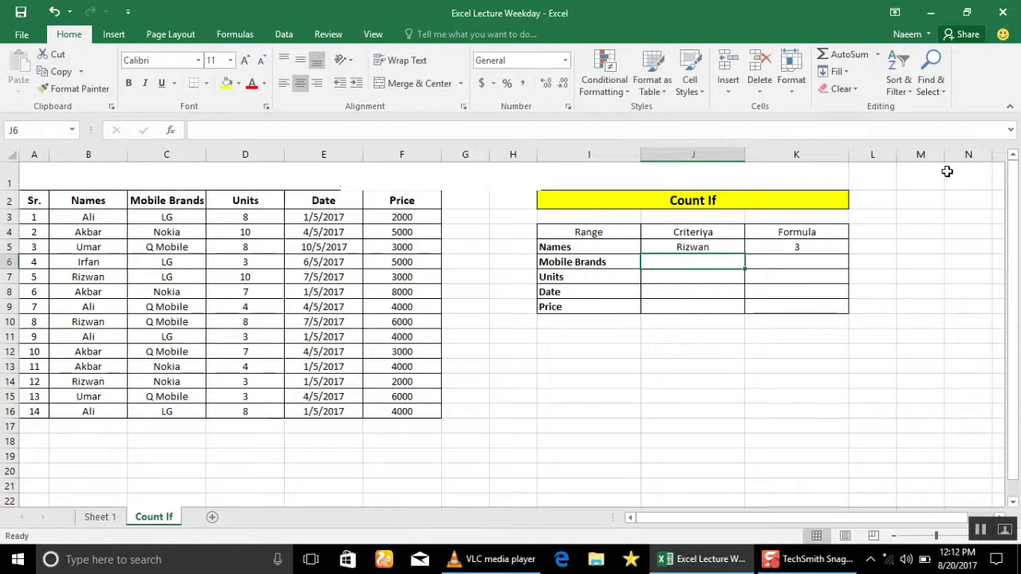
key("Left")
key("Left")
key("Left")
key("Left")
key("Left")
key("Left")
key("Left")
key("Down")
key("Down")
key("Down")
key("Down")
key("Down")
key("Down")
key("Down")
key("Down")
key("Up")
key("Up")
key("Up")
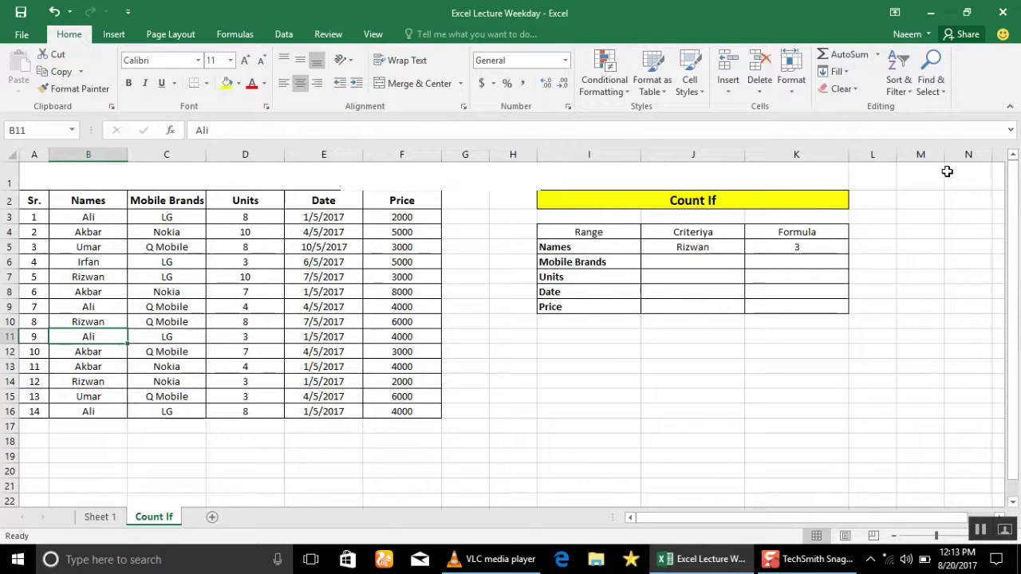
key("Up")
key("Up")
key("Up")
key("Right")
key("Right")
key("Right")
key("Right")
key("Right")
key("Right")
key("Right")
key("Right")
key("Right")
key("Up")
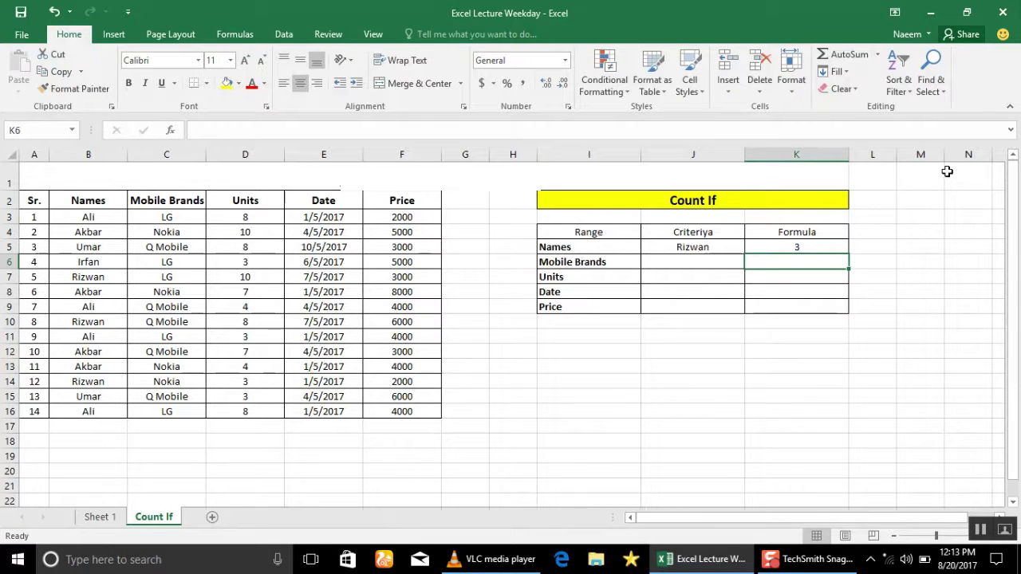
Enter =COUNTIF(C3:C16,J6) in K6 for Mobile Brands, then return to J6
type("=coun")
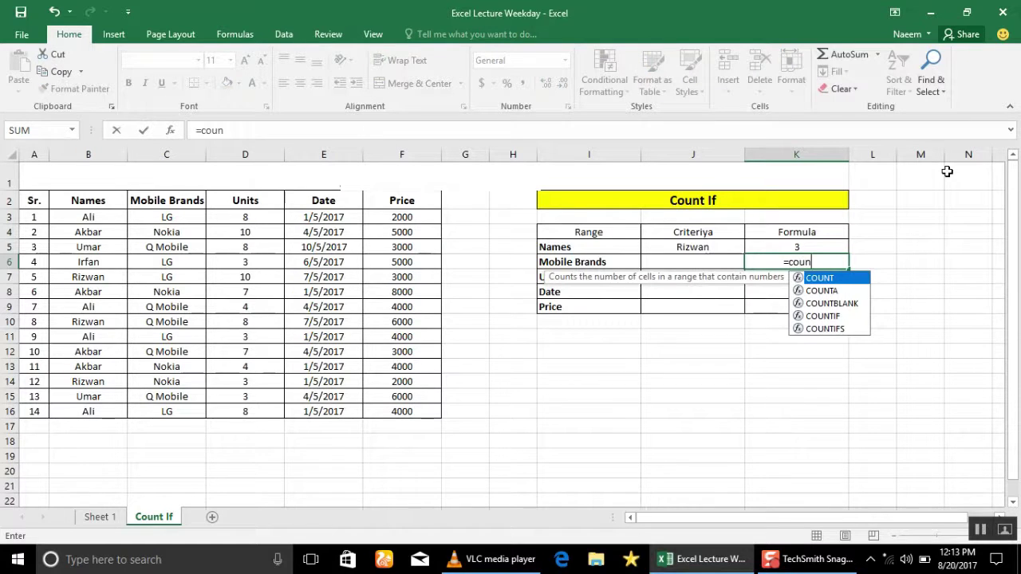
type("tif(")
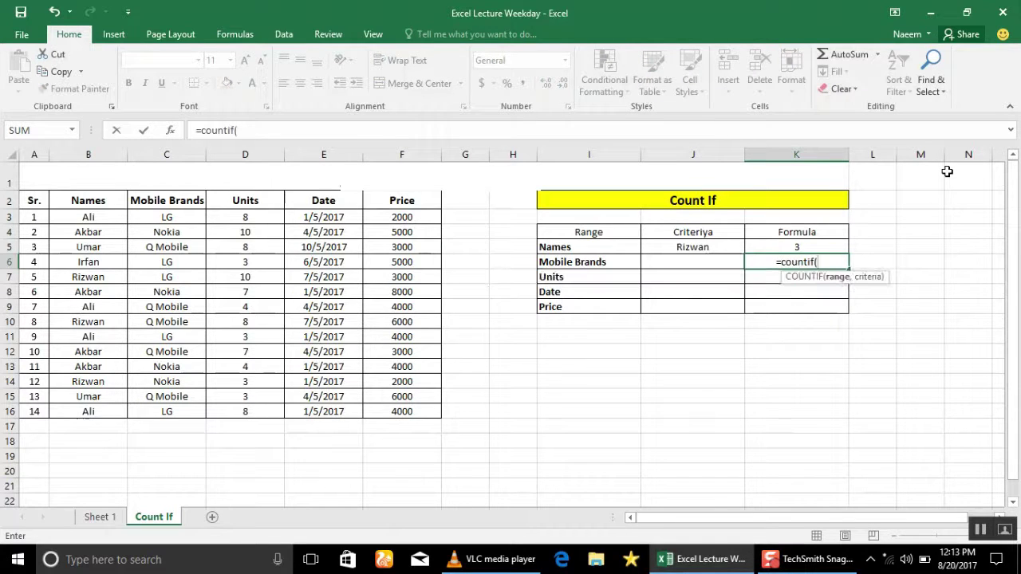
key("Left")
key("Left")
key("Left")
key("Left")
key("Left")
key("Left")
key("Left")
key("Left")
key("Up")
key("Up")
key("Up")
key("shift+Down")
key("shift+Down")
key("shift+Down")
key("shift+Down")
key("shift+Down")
key("shift+Down")
key("shift+Down")
key("shift+Down")
key("shift+Down")
type(",")
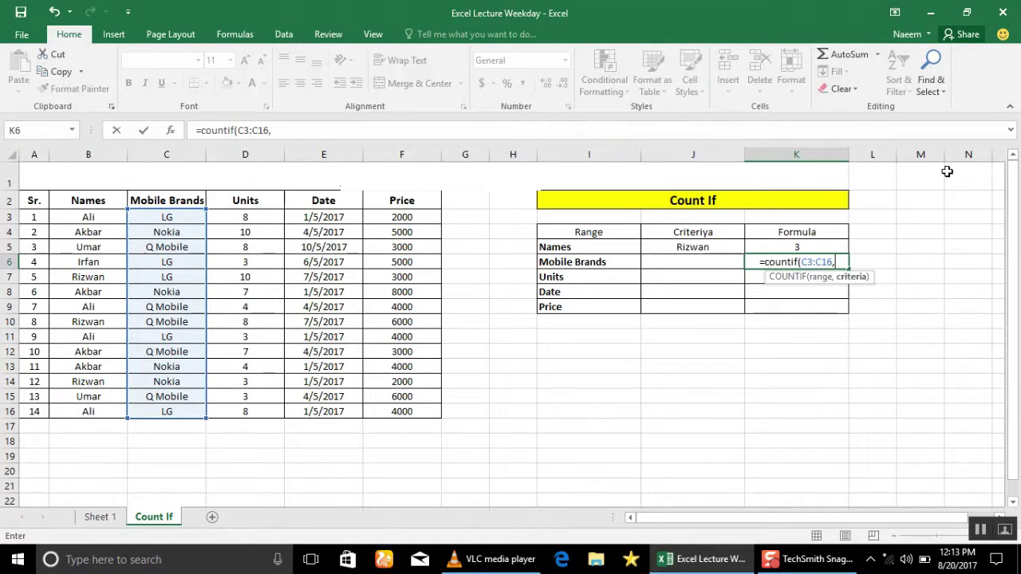
key("Left")
key("Left")
key("Left")
key("Left")
key("Left")
key("Left")
key("Left")
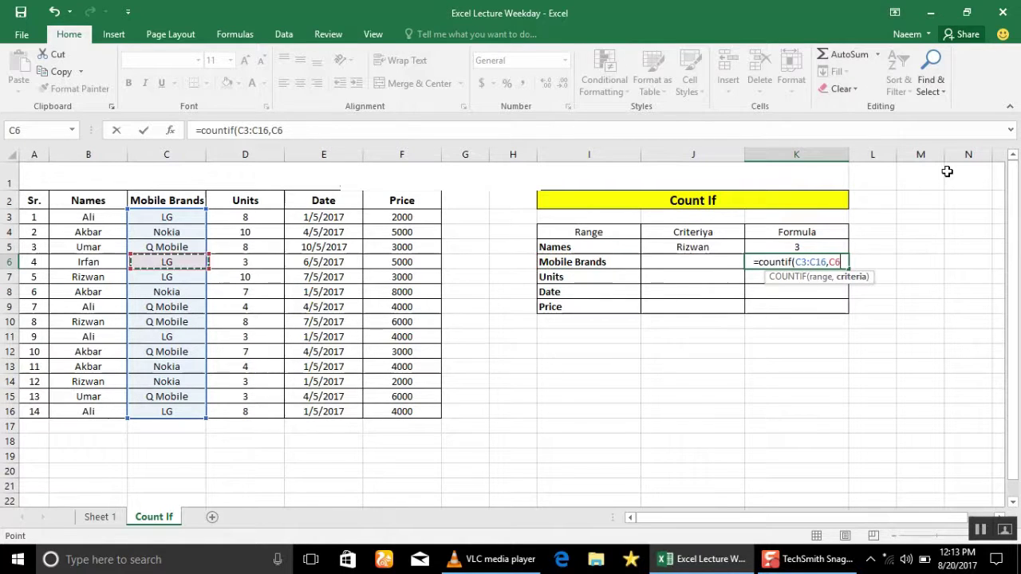
key("Left")
key("Right")
key("Right")
key("Right")
key("Right")
key("Right")
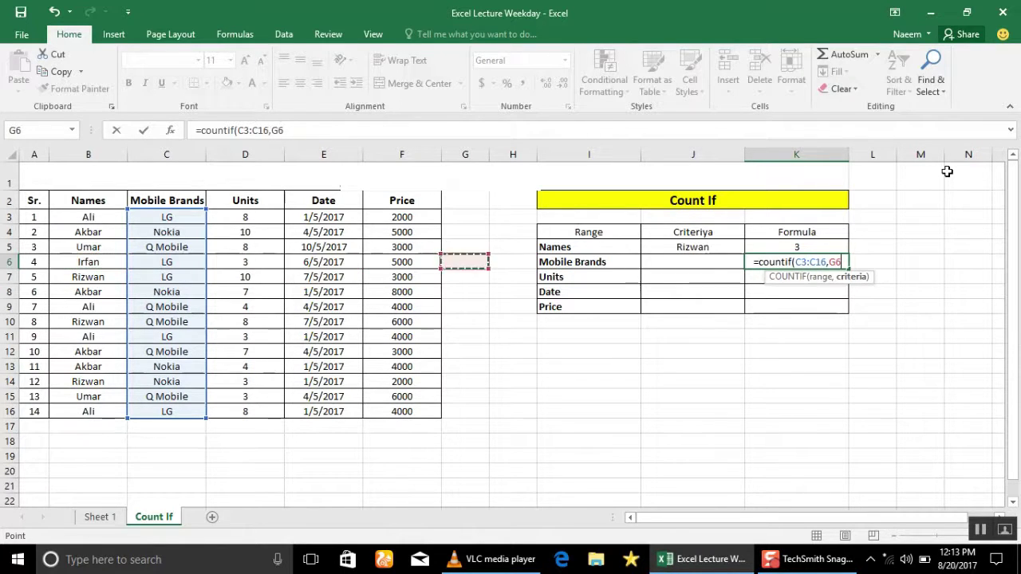
key("Right")
key("Right")
key("Right")
type(")")
key("Return")
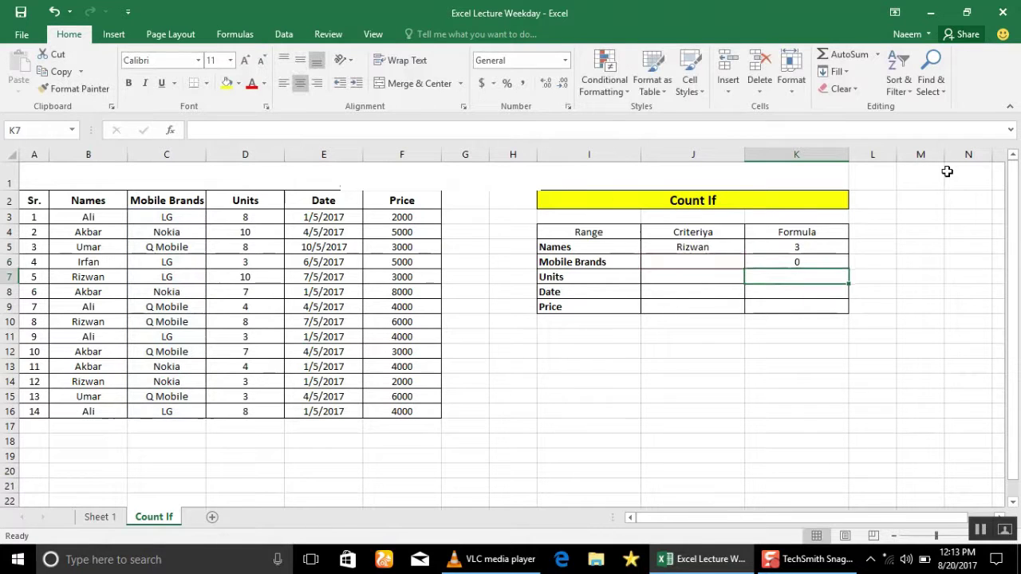
key("Up")
key("Left")
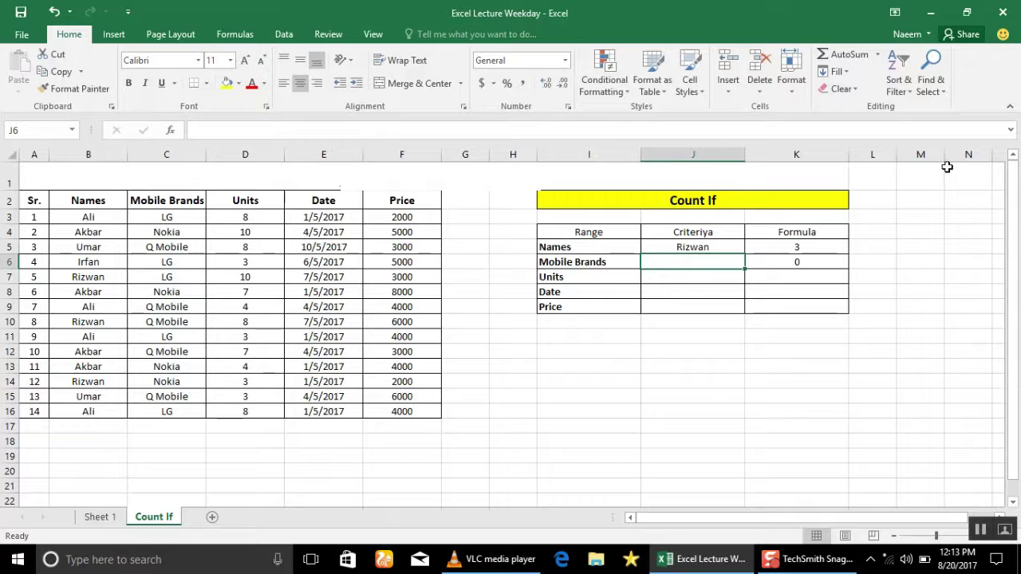
Enter LG as the brand criterion and verify the LG entries in column C
type("l")
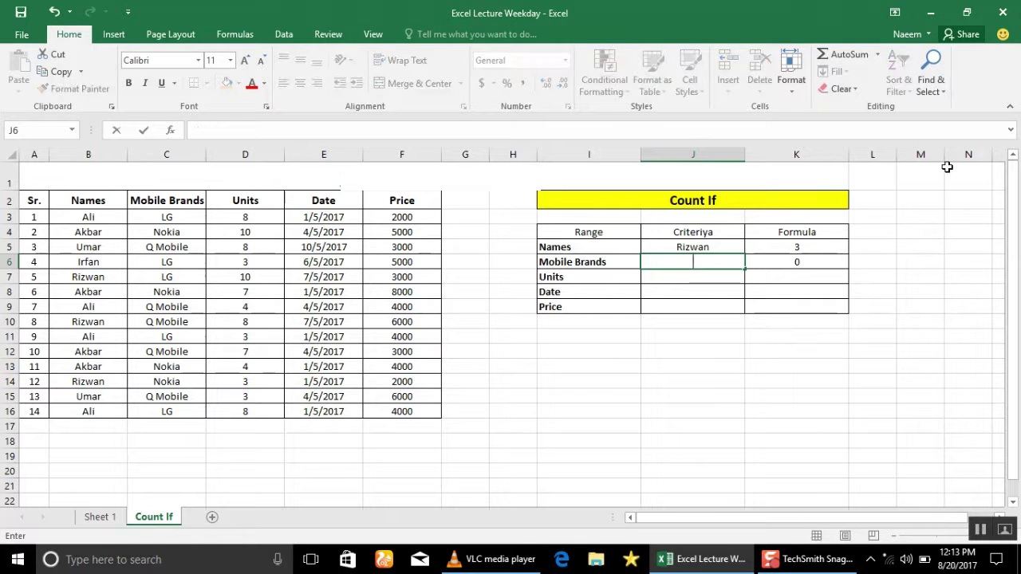
key("Return")
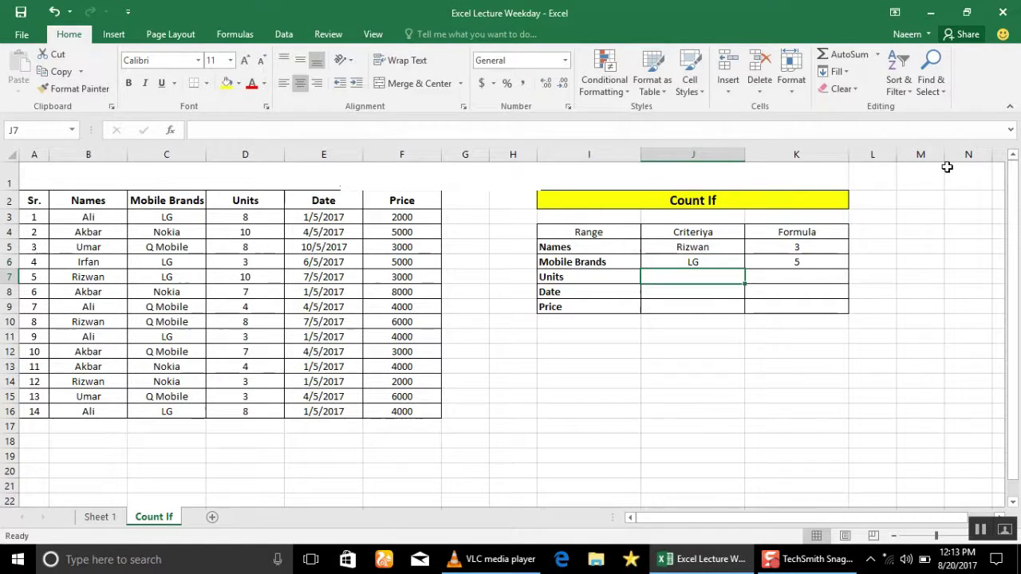
key("Left")
key("Left")
key("Left")
key("Left")
key("Left")
key("Left")
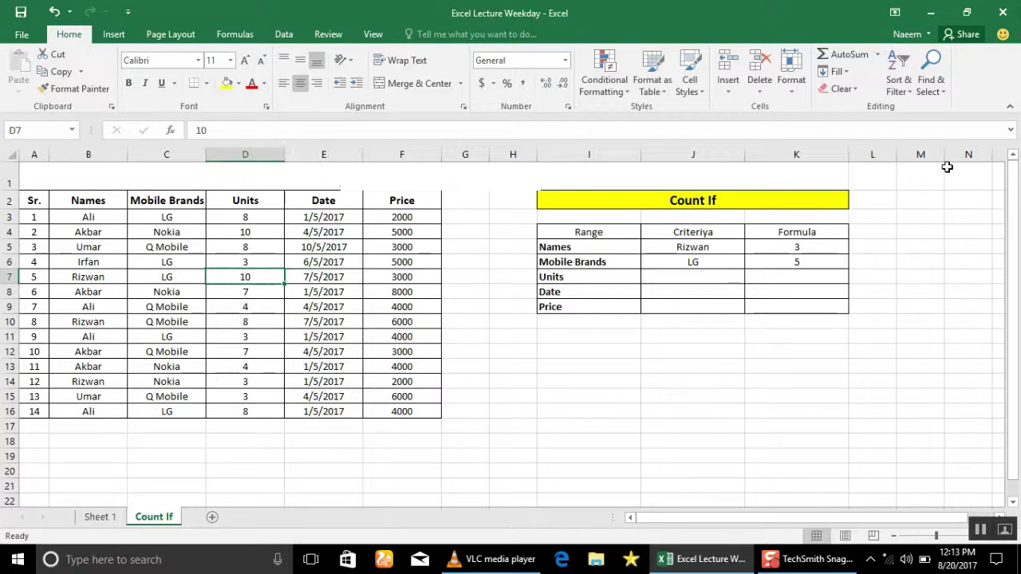
key("Left")
key("Up")
key("Up")
key("Up")
key("Up")
key("Down")
key("Down")
key("Down")
key("Down")
key("Down")
key("Up")
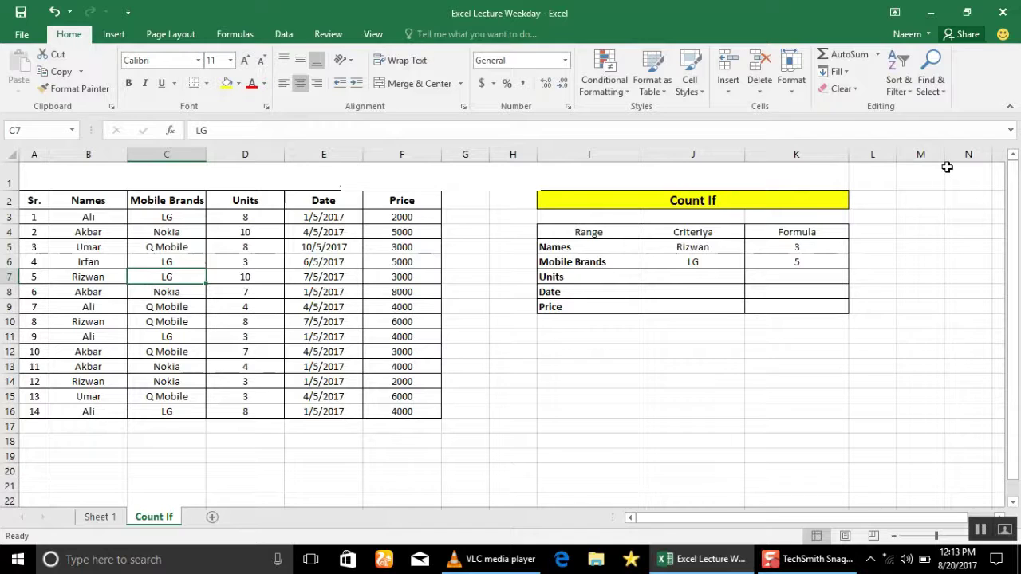
key("Up")
key("Up")
key("Up")
key("Up")
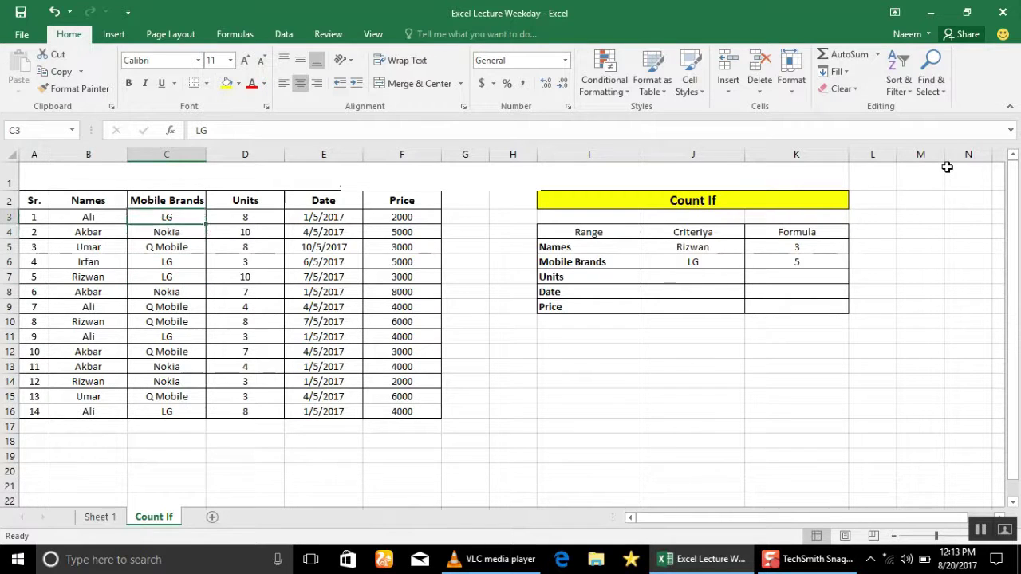
key("Down")
key("Up")
key("Down")
key("Down")
key("Down")
key("Down")
key("Down")
key("Down")
key("Down")
key("Down")
key("Down")
key("Down")
key("Down")
key("Down")
key("Down")
key("Up")
key("Up")
key("Up")
key("Up")
key("Up")
key("Up")
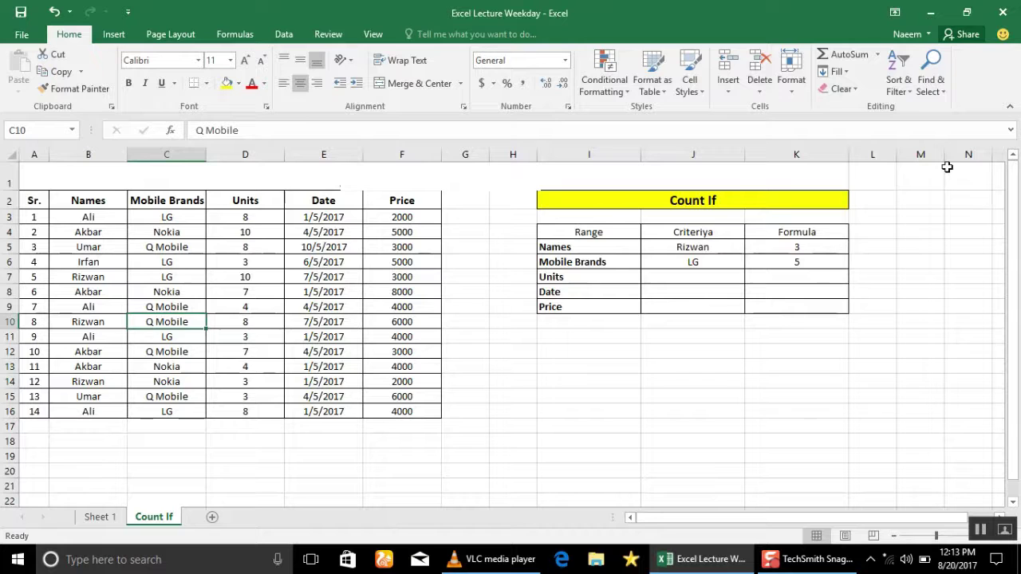
key("Up")
key("Up")
key("Up")
key("Up")
key("Right")
key("Right")
key("Right")
key("Right")
key("Right")
key("Right")
key("Right")
key("Left")
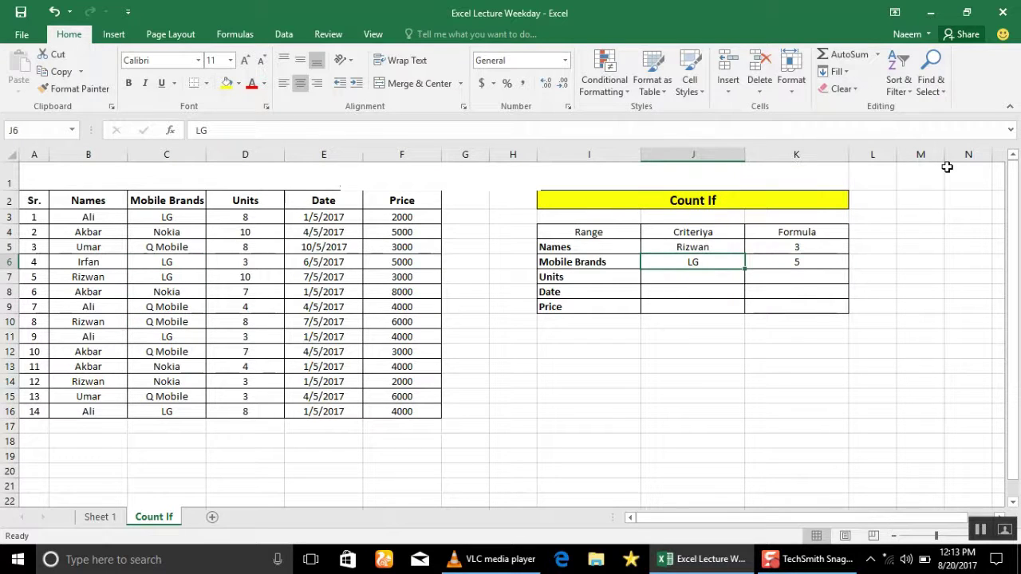
Change the brand criterion to Q mobile and check its entries in column C
type("j")
type("Q mobile")
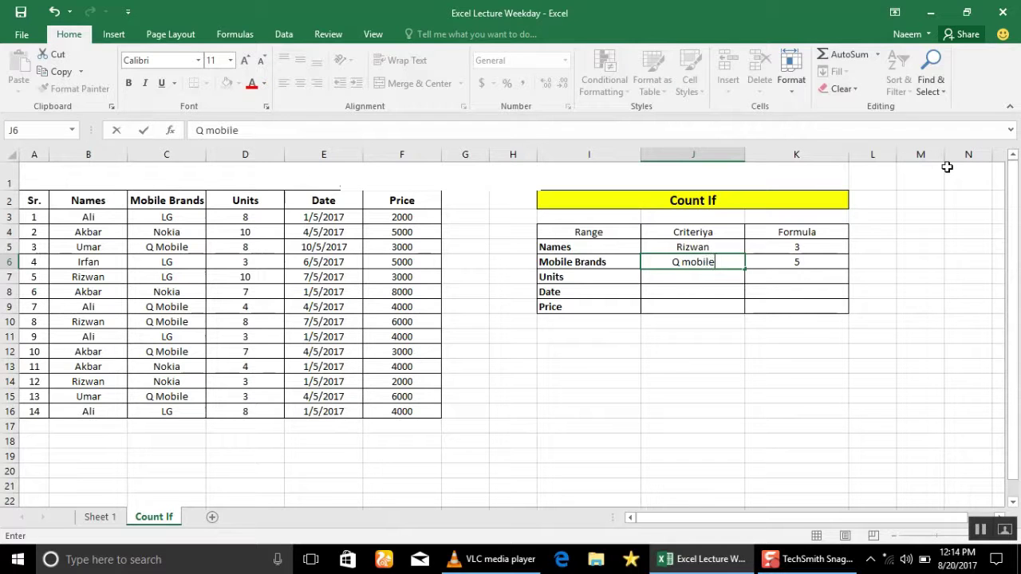
key("Return")
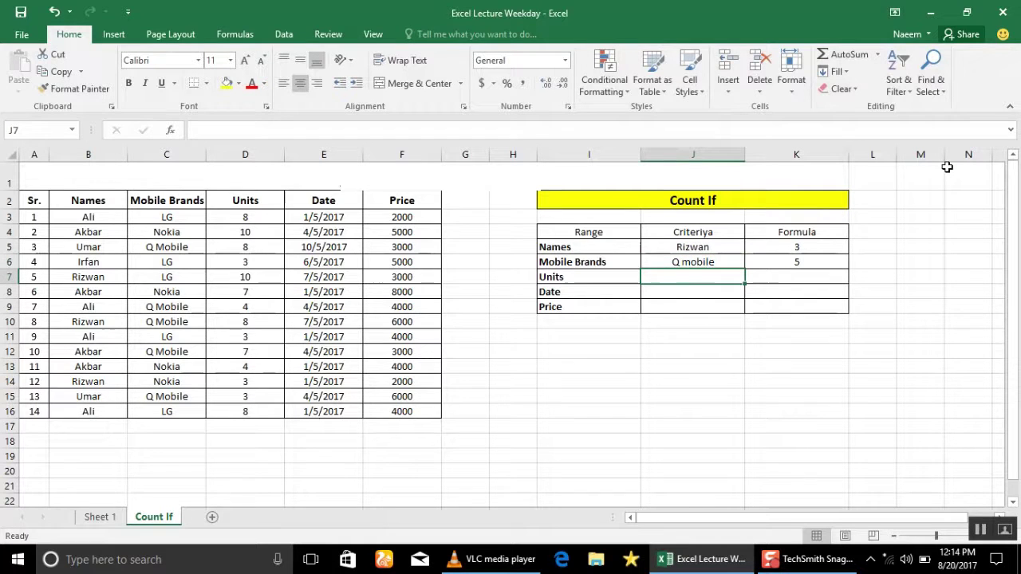
key("Left")
key("Left")
key("Left")
key("Left")
key("Left")
key("Left")
key("Up")
key("Up")
key("Down")
key("Down")
key("Down")
key("Down")
key("Down")
key("Down")
key("Down")
key("Down")
key("Up")
key("Up")
key("Up")
key("Up")
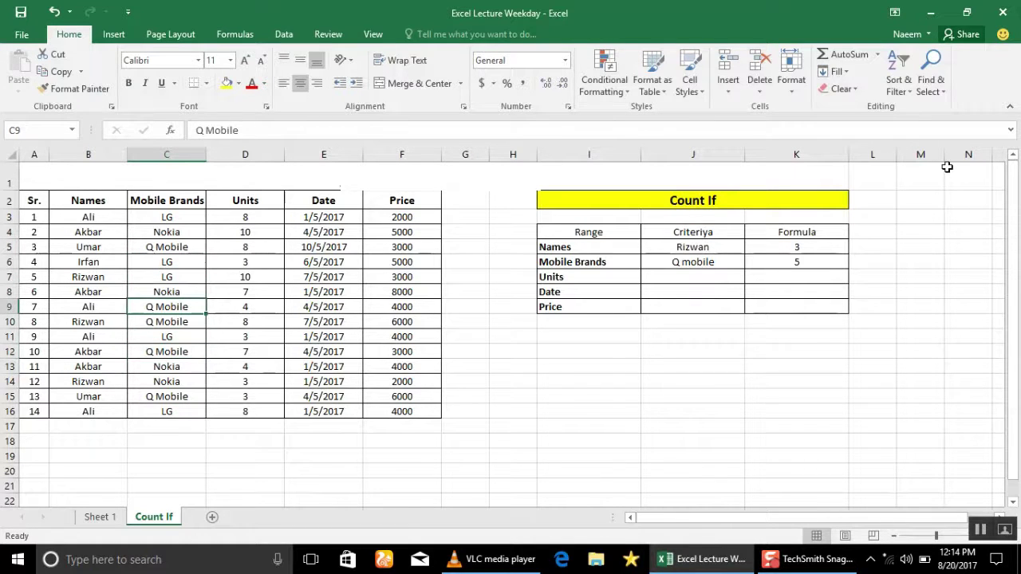
key("Right")
key("Right")
key("Right")
key("Right")
key("Up")
key("Up")
key("Right")
key("Right")
key("Up")
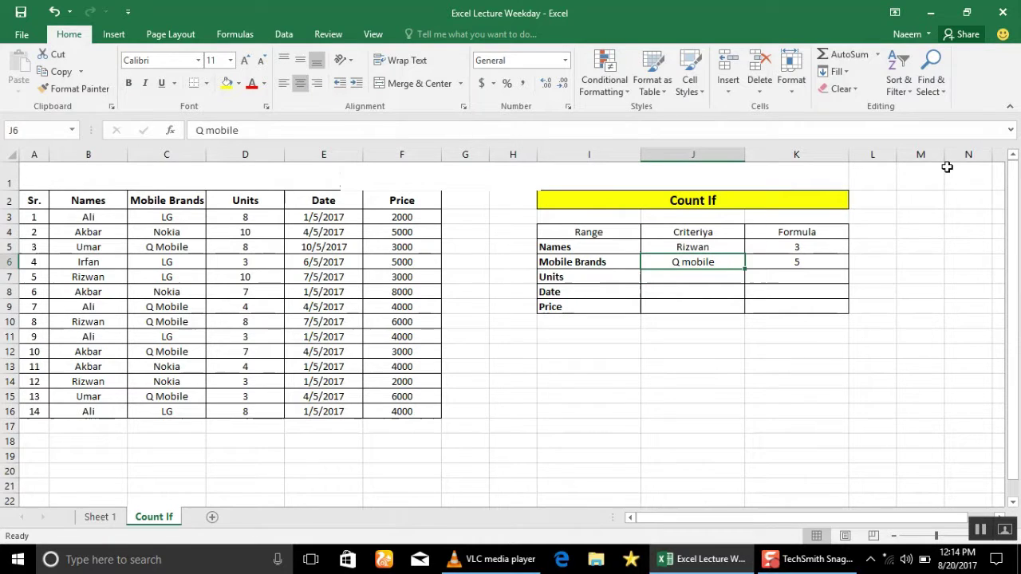
Set the brand criterion to Nokia, confirm the count of 4, and move to K7
type("Nokia")
key("Return")
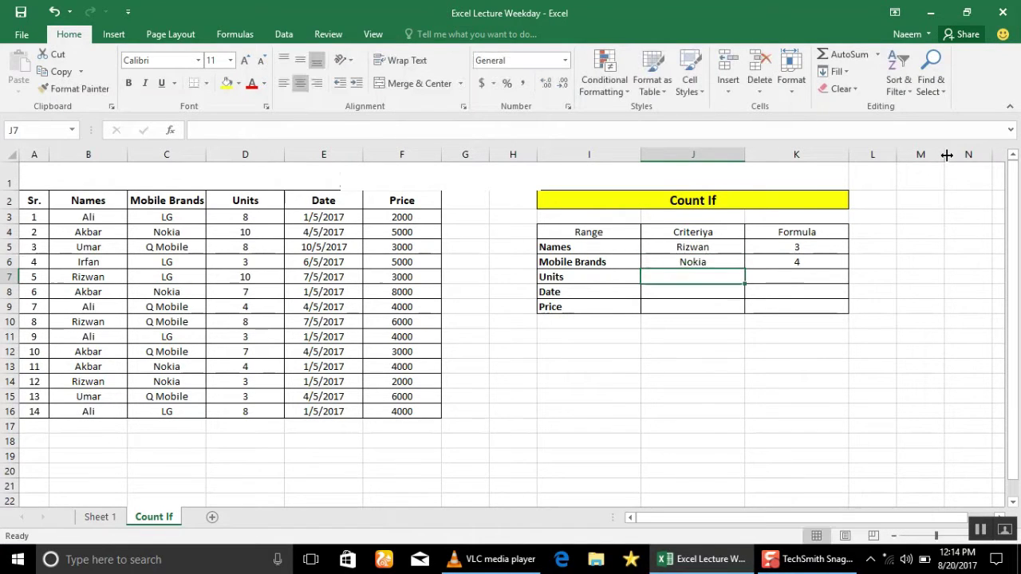
key("Left")
key("Left")
key("Left")
key("Left")
key("Left")
key("Left")
key("Left")
key("Up")
key("Up")
key("Up")
key("Down")
key("Down")
key("Down")
key("Down")
key("Down")
key("Down")
key("Down")
key("Down")
key("Up")
key("Up")
key("Up")
key("Up")
key("Up")
key("Up")
key("Up")
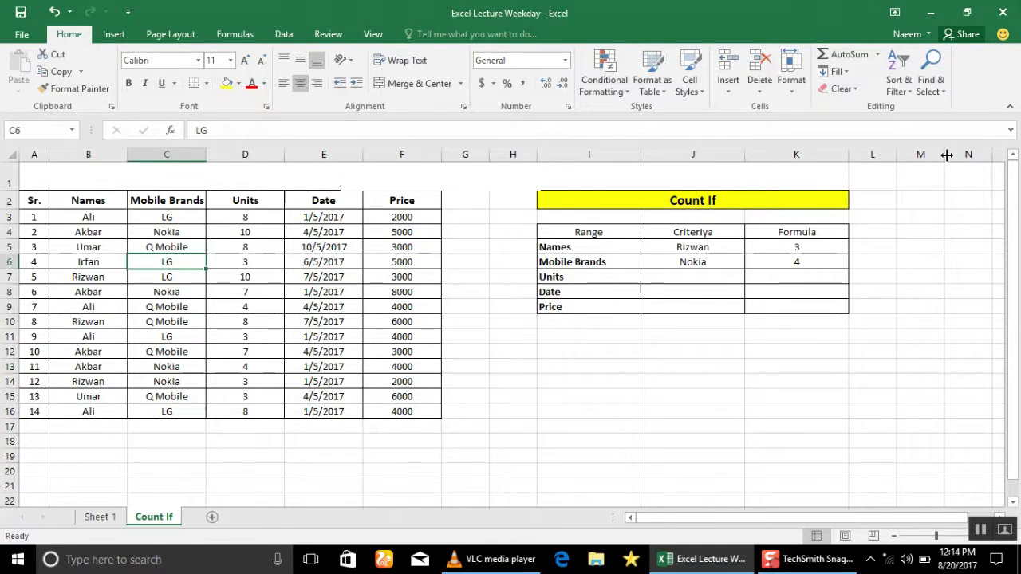
key("Right")
key("Right")
key("Right")
key("Right")
key("Down")
key("Right")
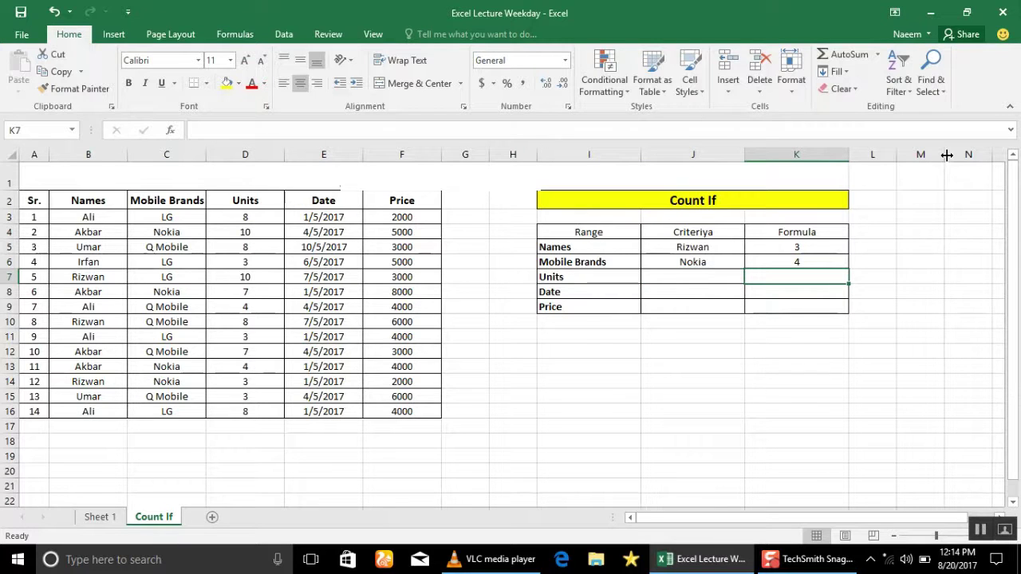
Enter =COUNTIF(D3:D16,J7) in K7, correcting a typo in the function name
type("=")
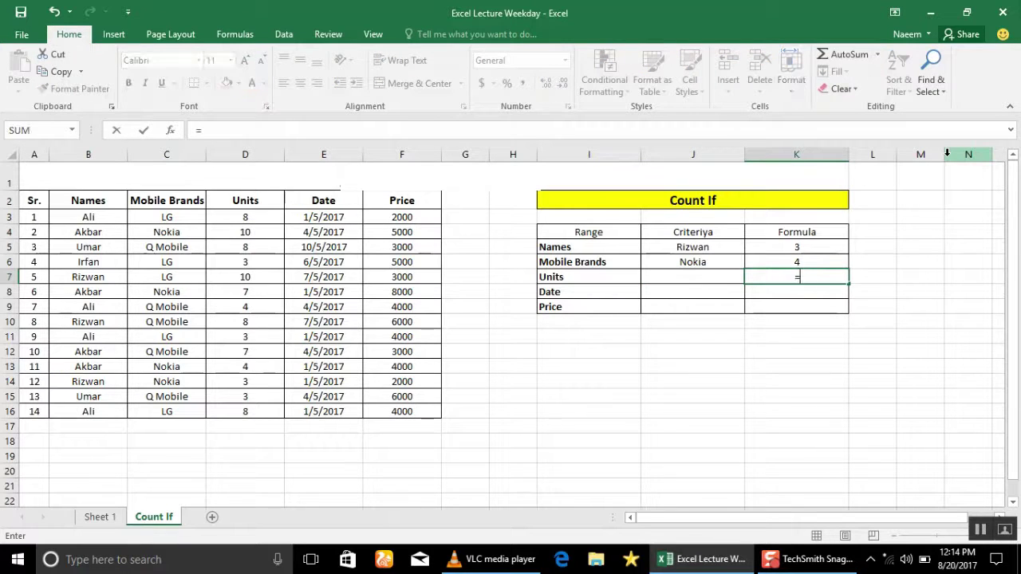
type("couni")
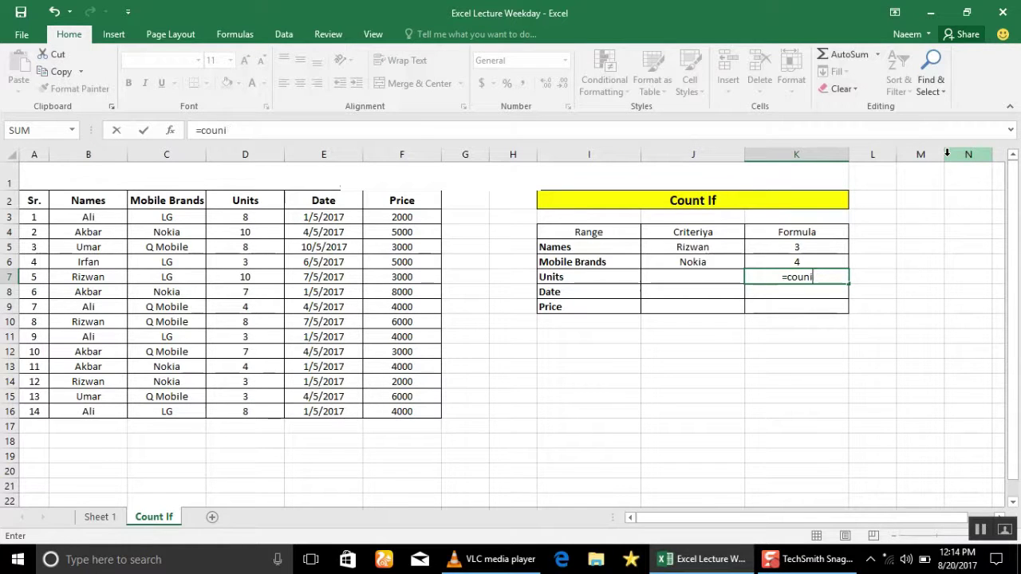
key("BackSpace")
type("tif(")
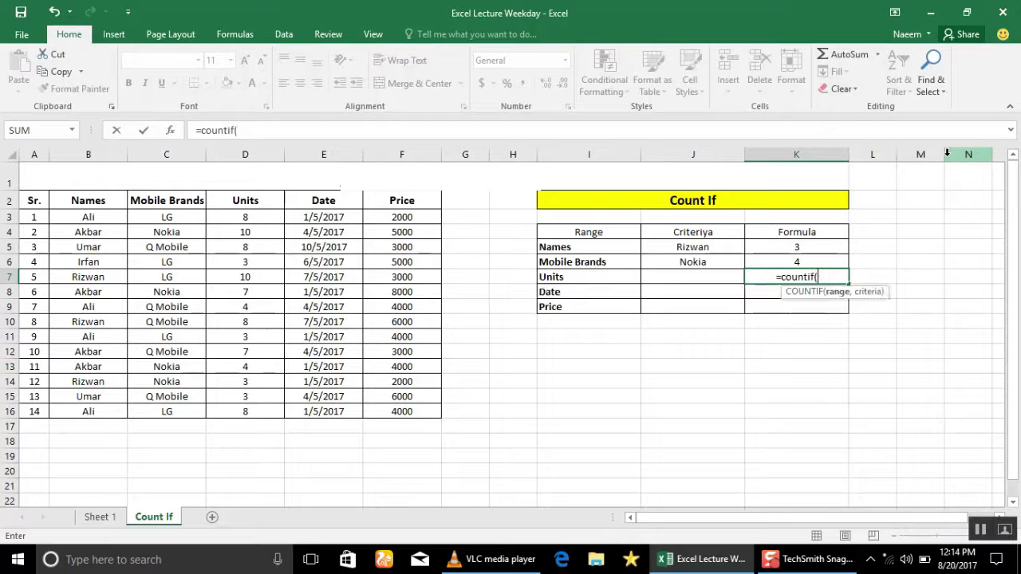
key("Left")
key("Left")
key("Left")
key("Left")
key("Left")
key("Left")
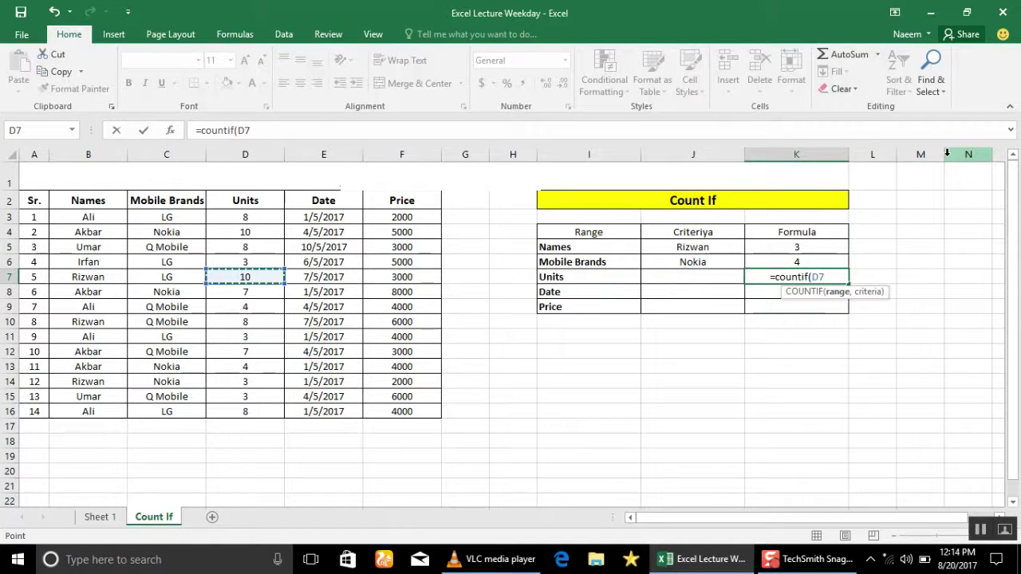
key("Up")
key("Up")
key("Up")
key("Up")
key("shift+Down")
key("shift+Down")
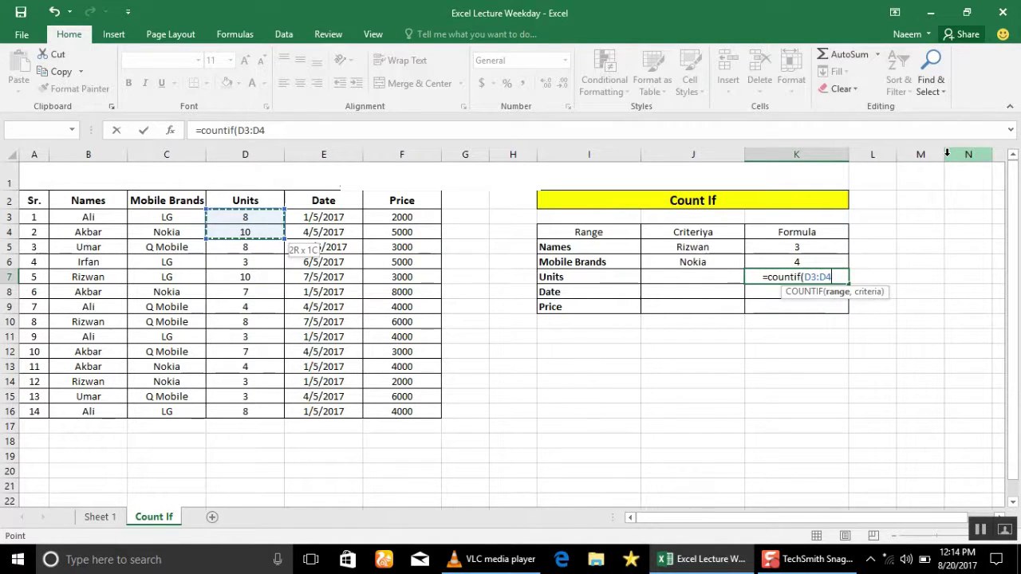
key("shift+Down")
key("shift+Down")
key("shift+Down")
key("shift+Down")
key("shift+Down")
key("shift+Down")
key("shift+Down")
key("shift+Down")
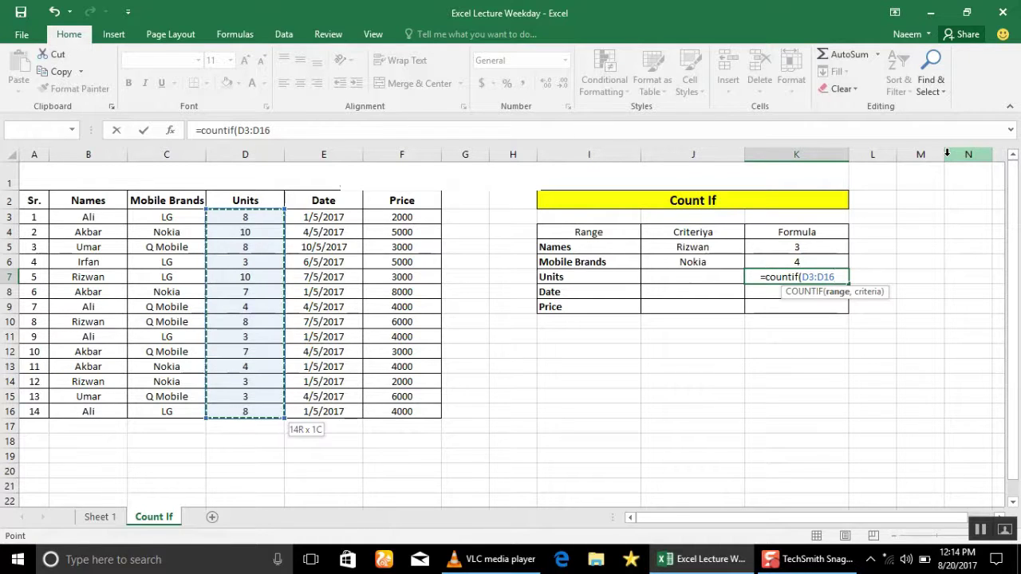
type(",")
key("Left")
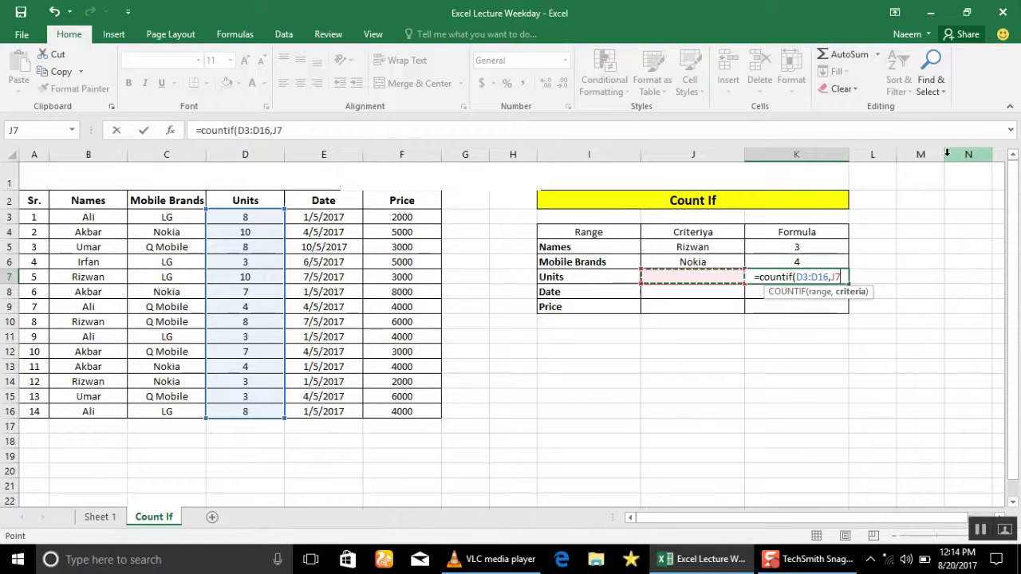
key("Return")
key("Left")
key("Up")
Test 10 as the Units criterion in J7 and check the values in column D
type("10")
key("Return")
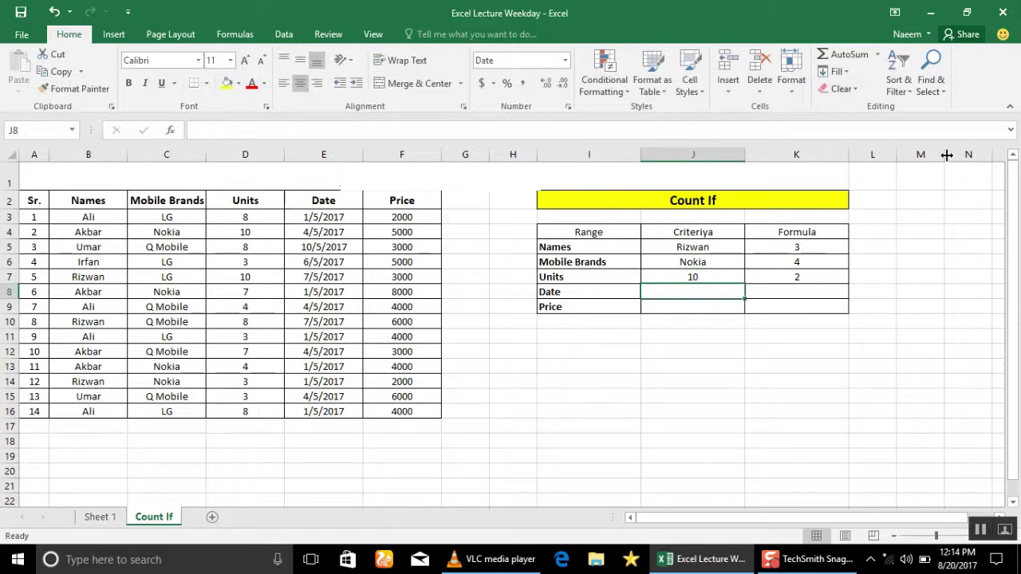
key("Left")
key("Left")
key("Left")
key("Up")
key("Up")
key("Up")
key("Up")
key("Down")
key("Down")
key("Down")
key("Down")
key("Up")
key("Up")
key("Right")
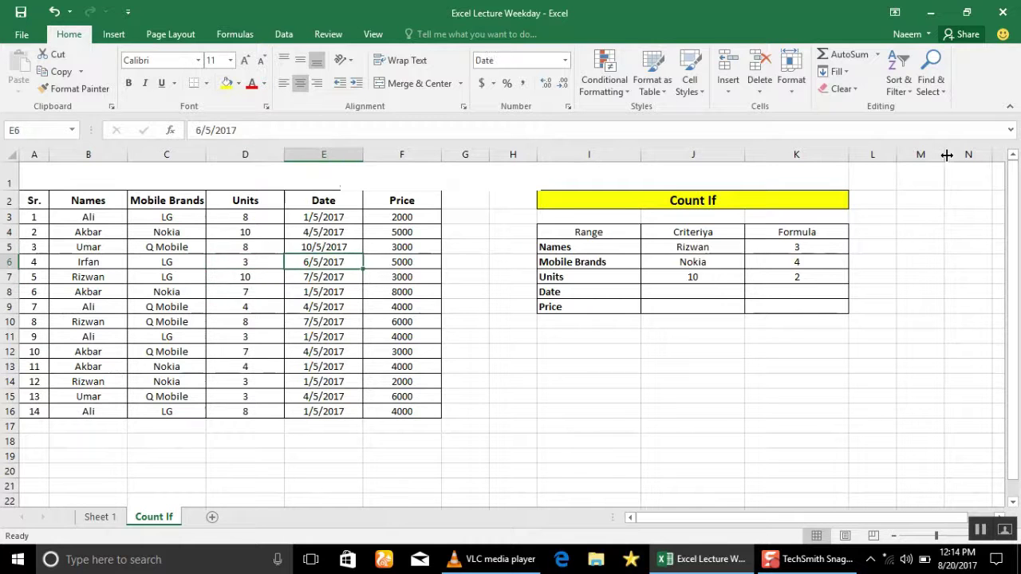
key("Right")
key("Right")
key("Right")
key("Down")
key("Down")
key("Up")
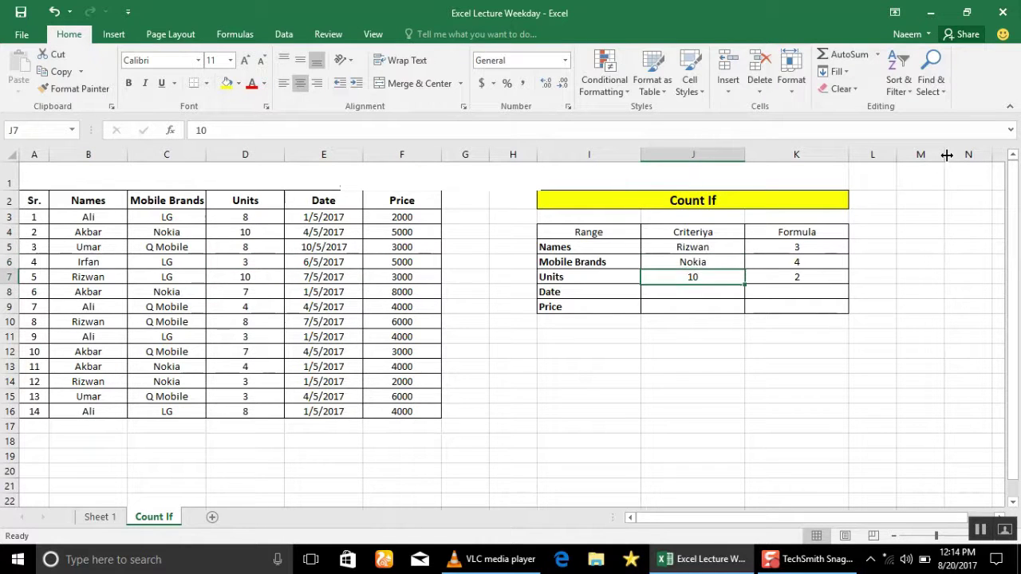
Change the Units criterion to 3 and verify the four matching values
type("3")
key("Return")
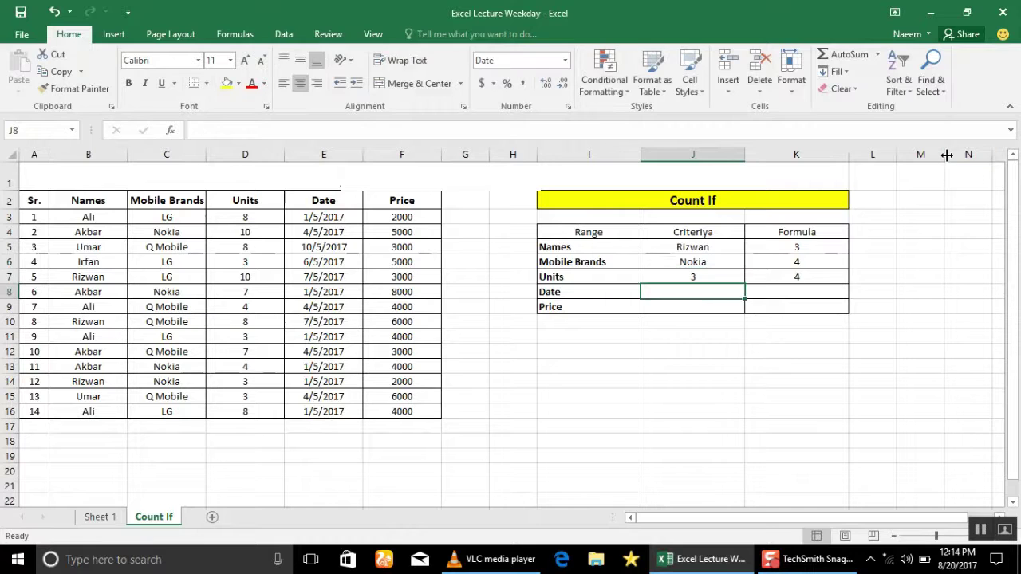
key("Left")
key("Left")
key("Left")
key("Left")
key("Left")
key("Left")
key("Up")
key("Up")
key("Down")
key("Down")
key("Down")
key("Down")
key("Down")
key("Down")
key("Down")
key("Down")
key("Down")
key("Up")
key("Up")
key("Up")
key("Up")
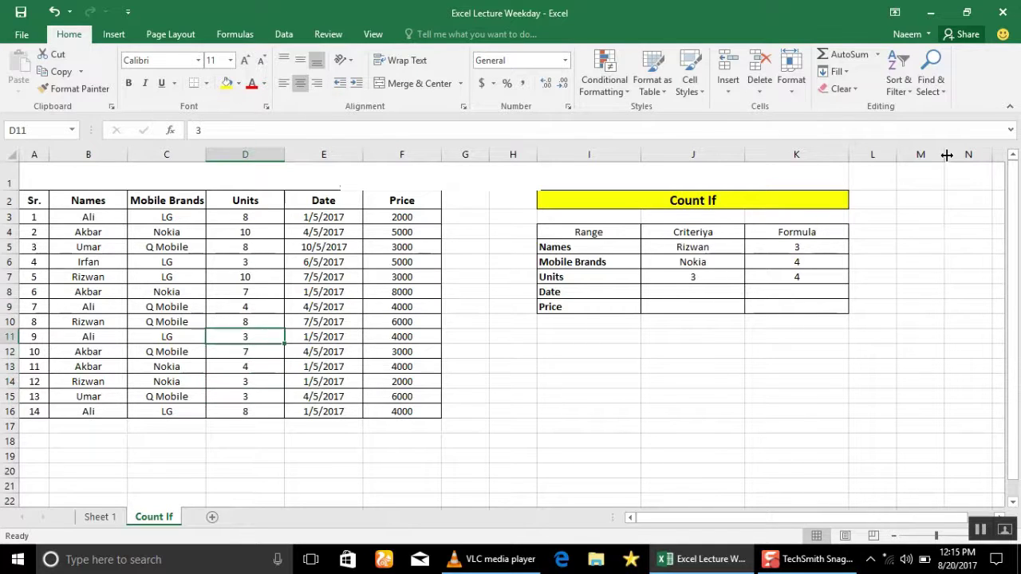
key("Up")
key("Up")
key("Right")
key("Right")
key("Right")
key("Right")
key("Right")
key("Right")
key("Up")
key("Right")
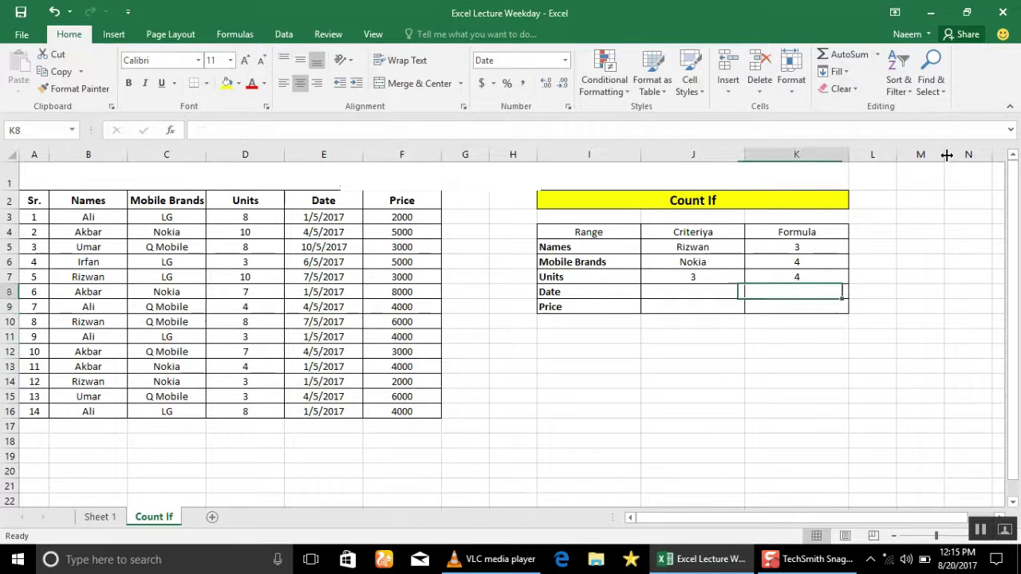
Enter =COUNTIF(E3:E16,J8) in K8 for the Date row, then move to J8
type("=coun")
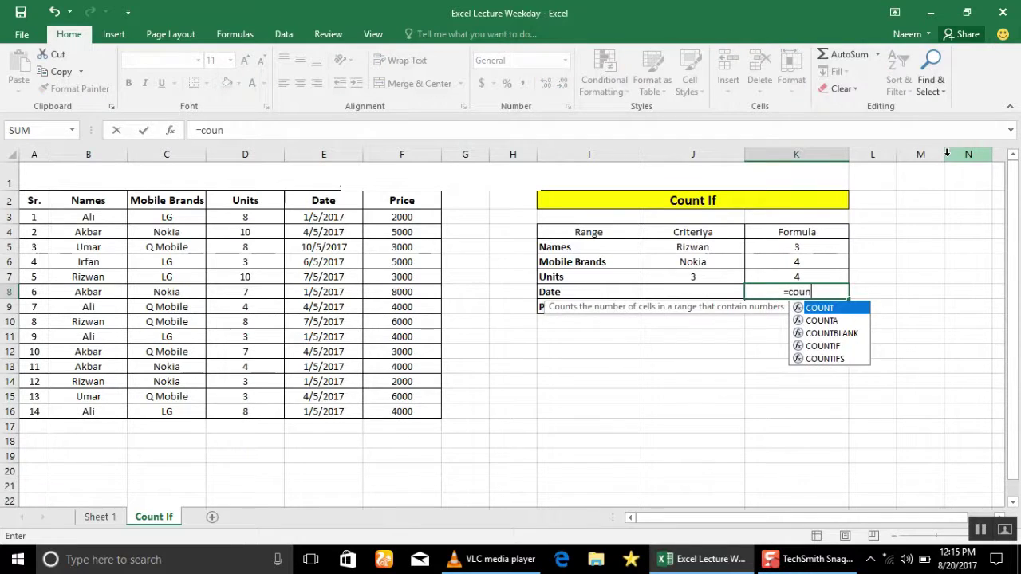
type("tif(")
key("Left")
key("Left")
key("Left")
key("Left")
key("Left")
key("Left")
key("Up")
key("Up")
key("Up")
key("Up")
key("Up")
key("shift+Down")
key("shift+Down")
key("shift+Down")
key("shift+Down")
key("shift+Down")
key("shift+Down")
key("shift+Down")
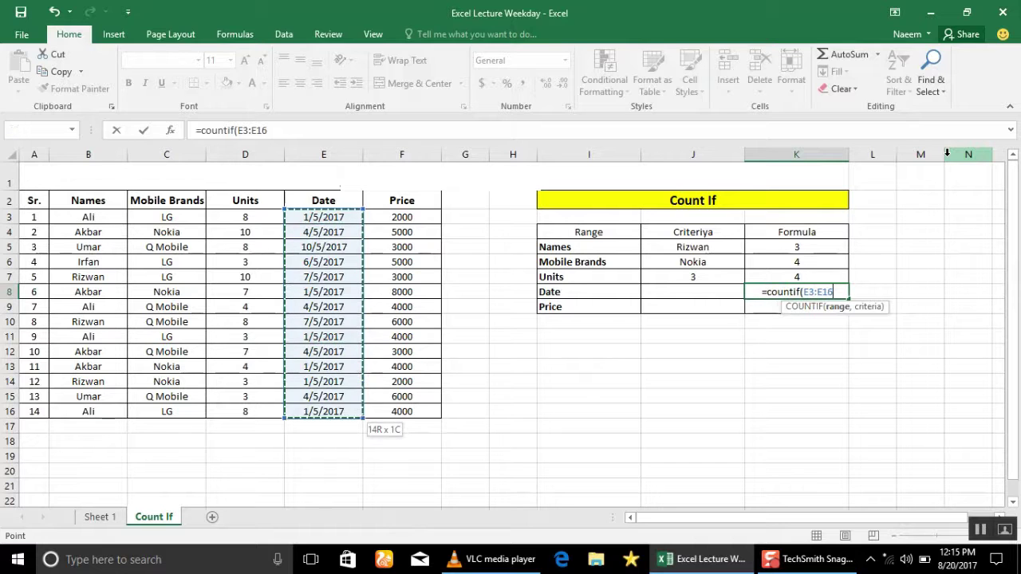
type(",")
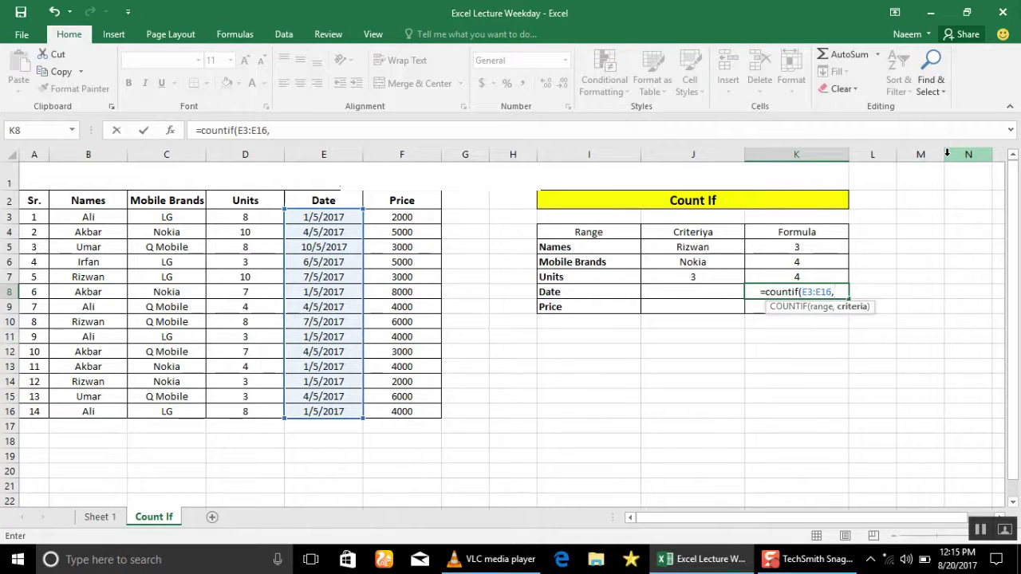
key("Left")
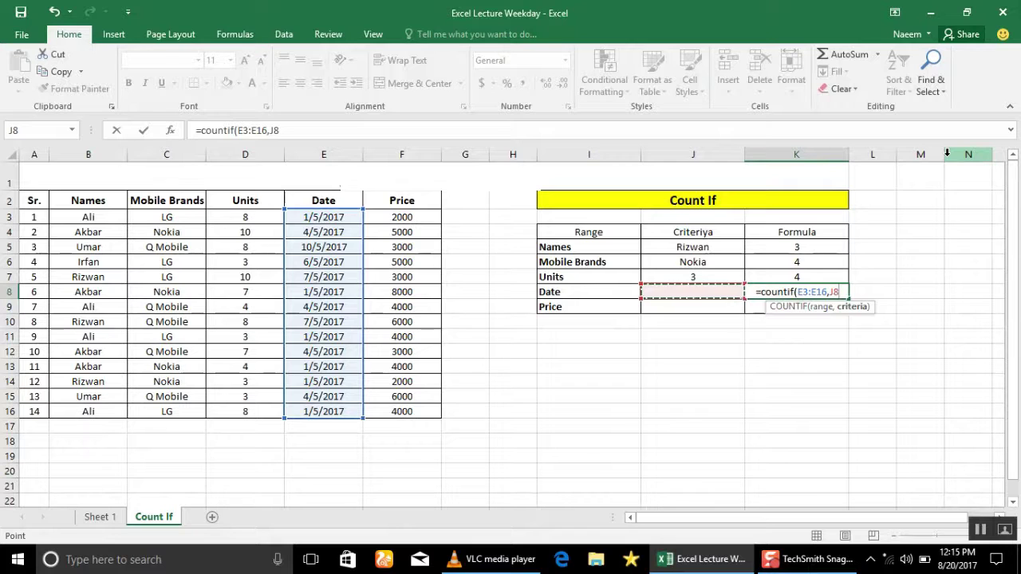
key("Return")
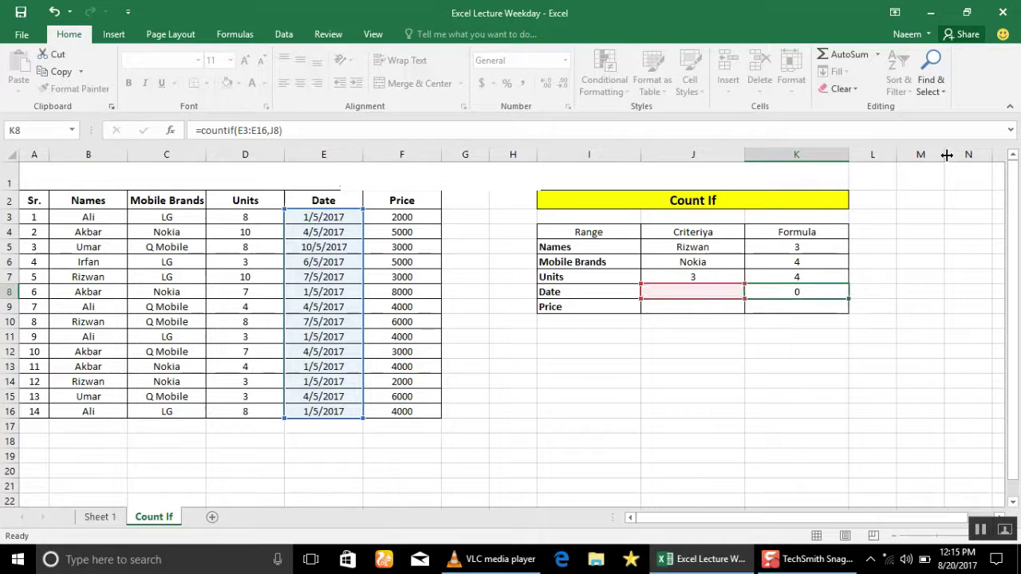
key("Left")
key("Up")
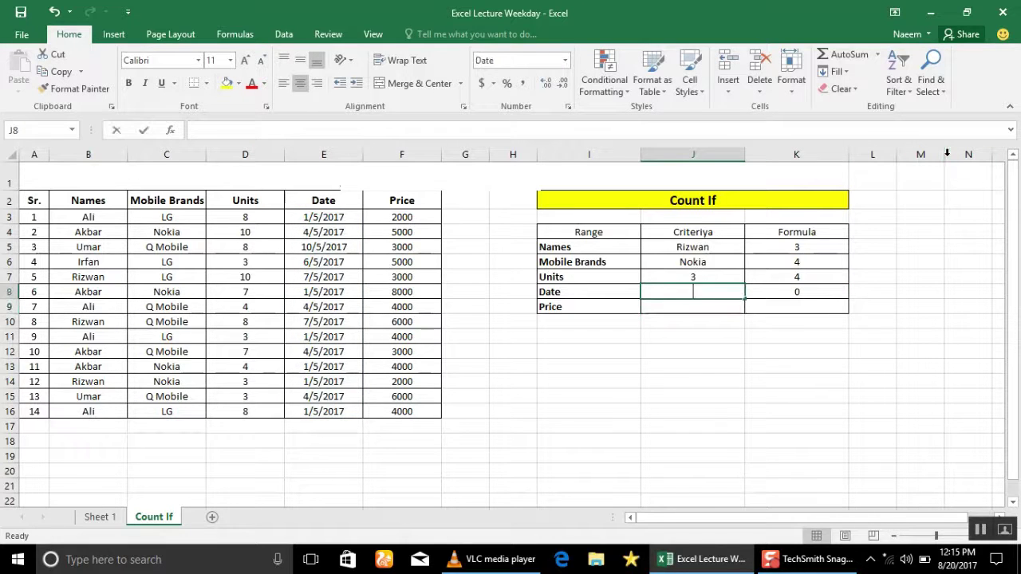
Enter 7/5/2017 as the Date criterion in J8
type("7/")
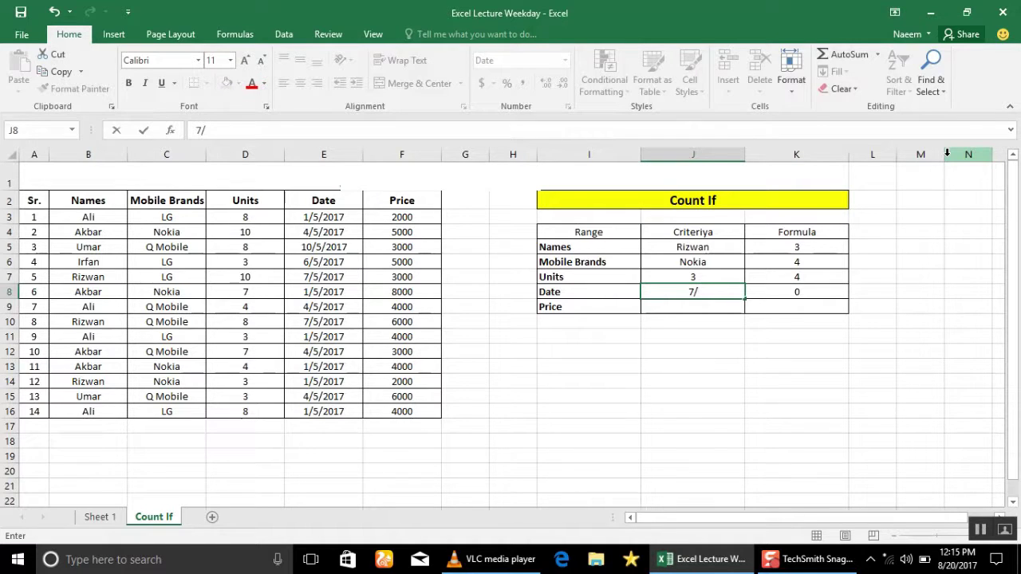
key("Return")
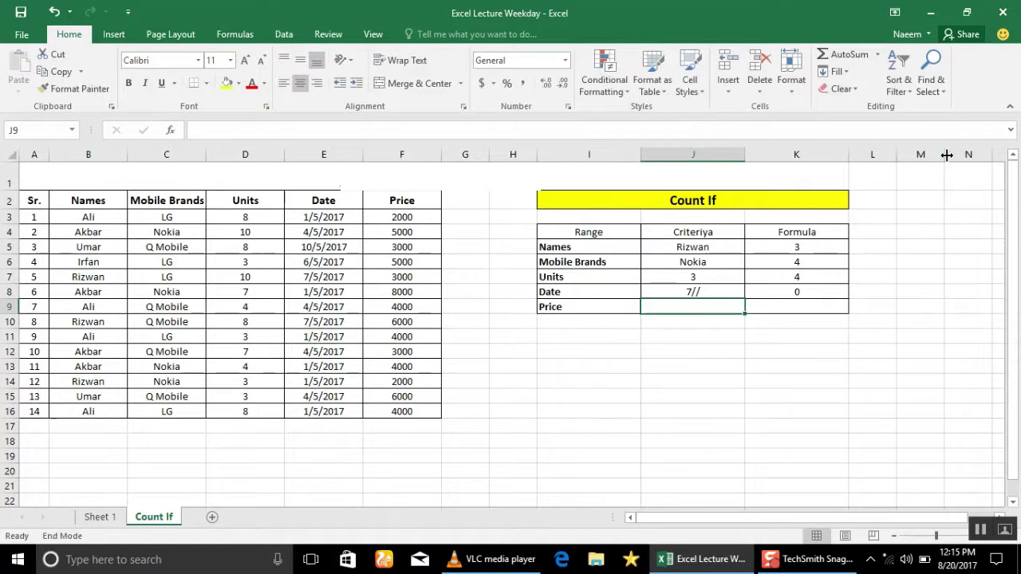
left_click(796, 411)
key("Up")
key("Up")
key("Up")
key("Up")
key("Up")
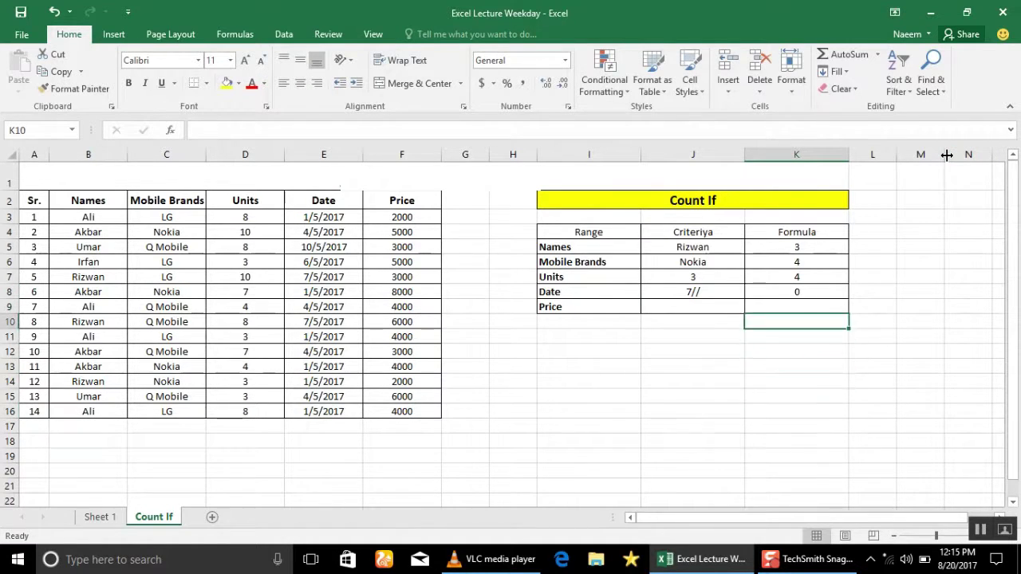
key("Up")
key("Up")
key("Left")
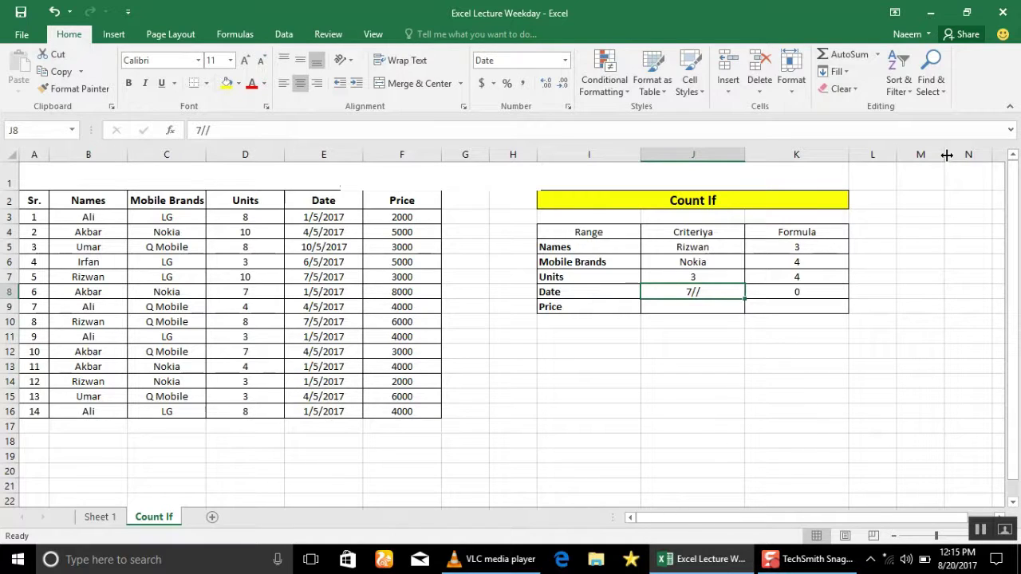
type("7/5/5")
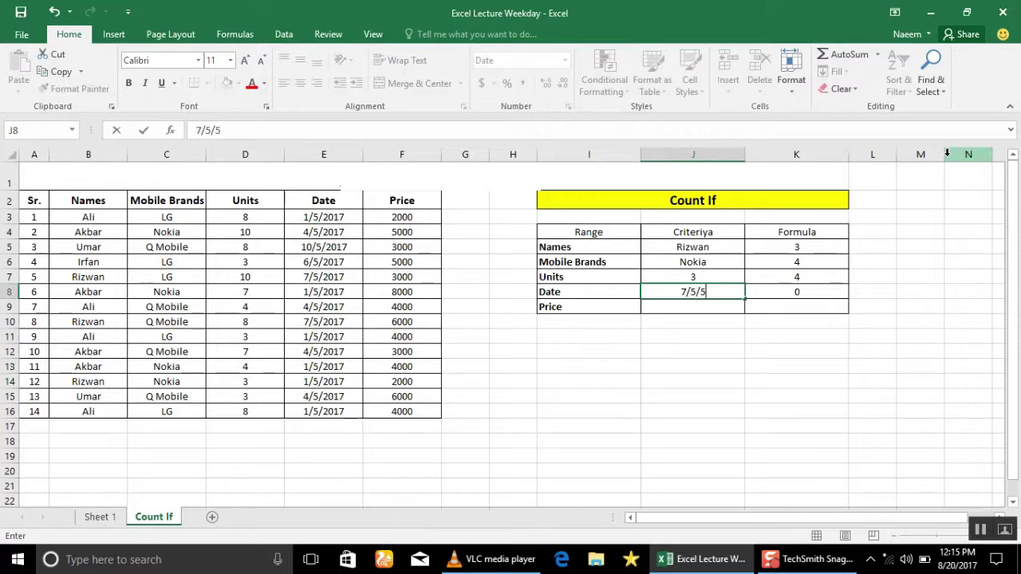
key("BackSpace")
type("2017")
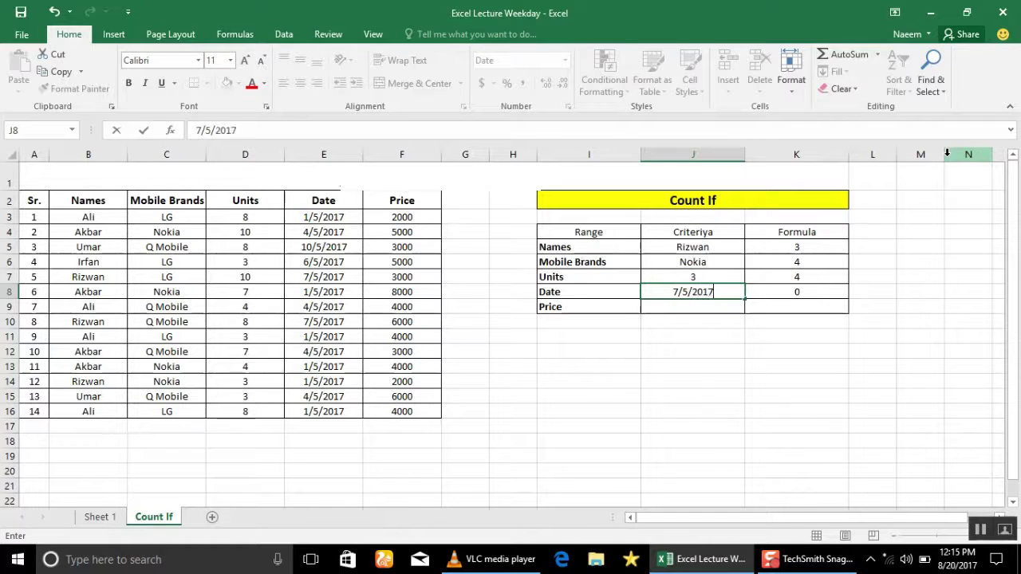
key("Return")
Scan the Date column for 7/5/2017 entries, then return to the K8 count
key("Up")
key("Left")
key("Left")
key("Left")
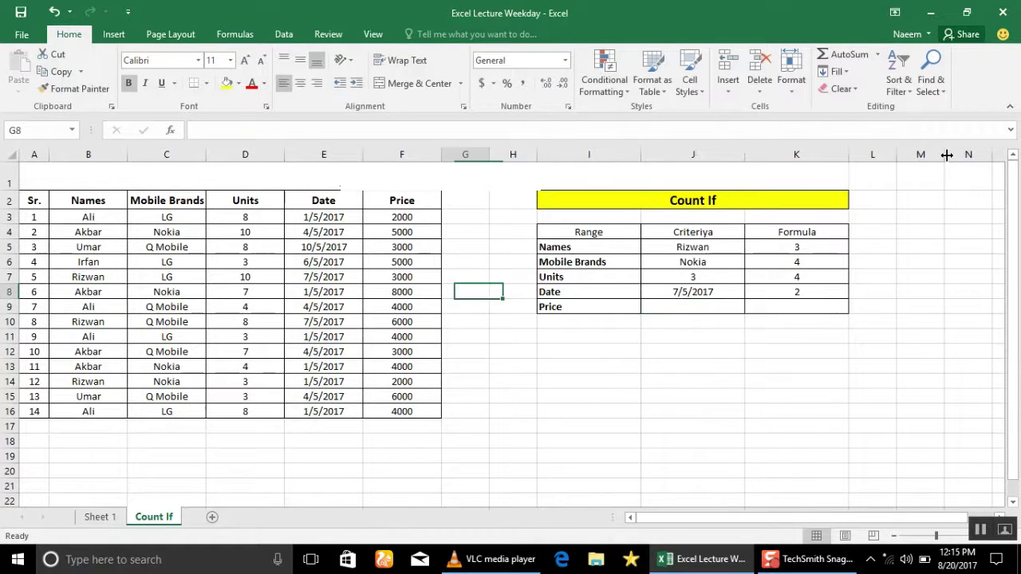
key("Left")
key("Left")
key("Up")
key("Up")
key("Up")
key("Down")
key("Down")
key("Down")
key("Down")
key("Down")
key("Up")
key("Up")
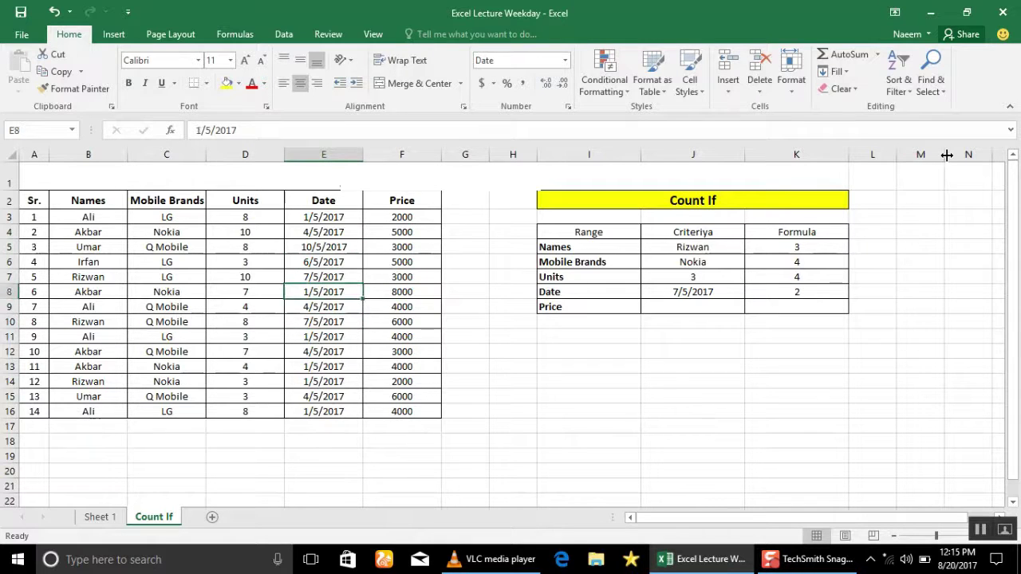
key("Up")
key("Right")
key("Right")
key("Right")
key("Right")
key("Right")
key("Down")
Change J8 to 1/5/2017 and verify the six matching dates in column E
key("Left")
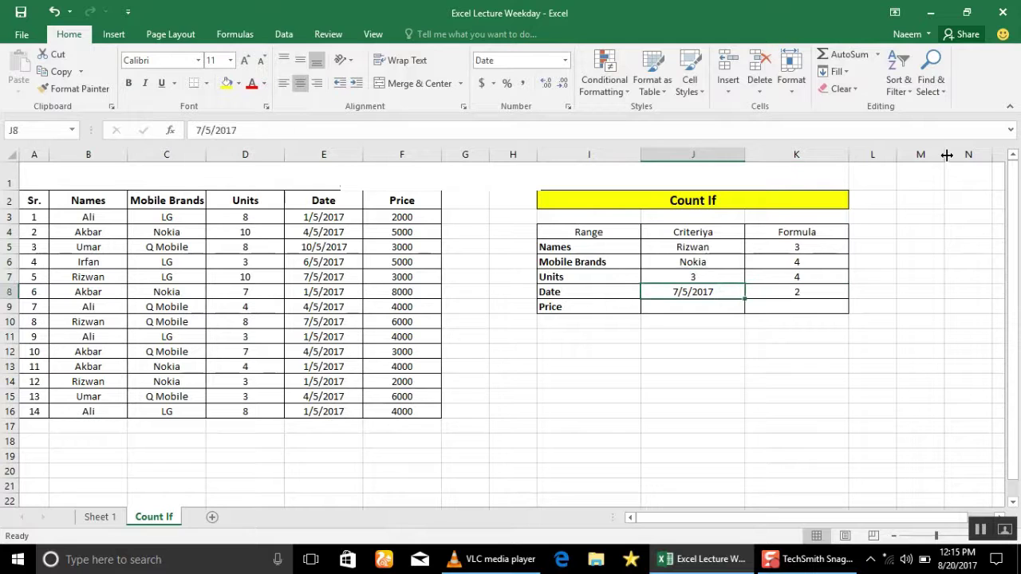
key("F2")
key("Left")
key("Left")
key("Left")
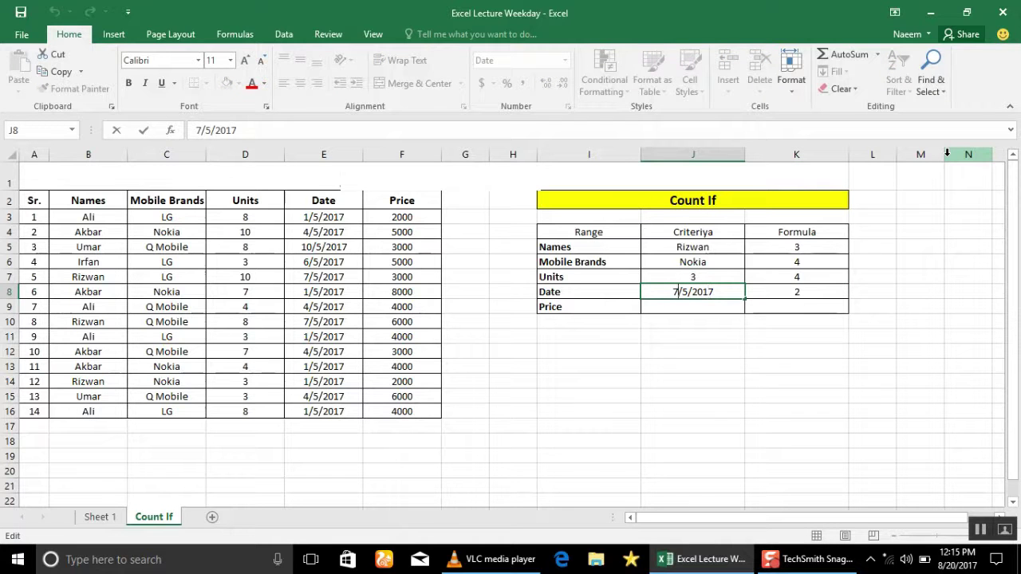
type("1")
key("Return")
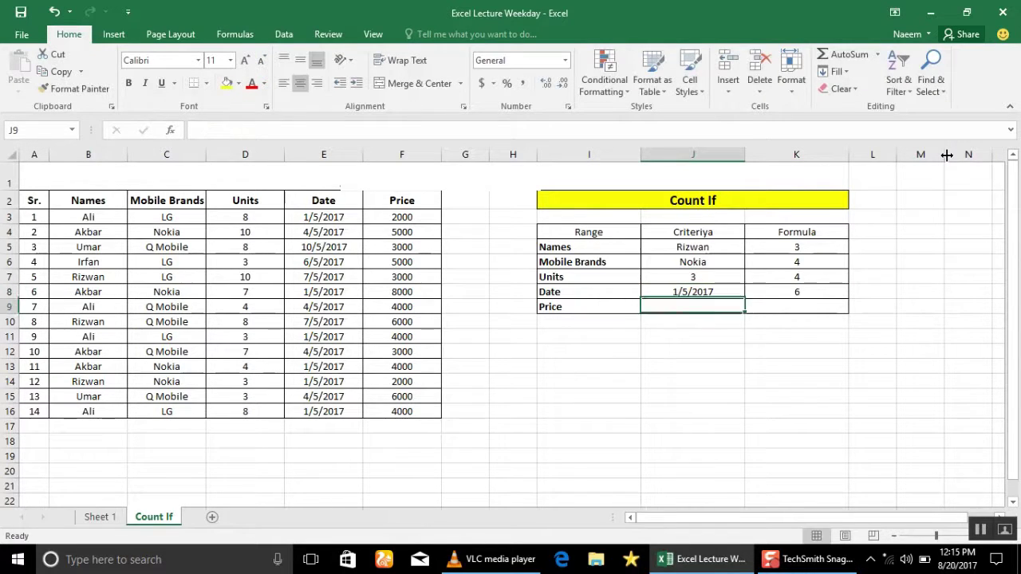
key("Left")
key("Left")
key("Left")
key("Left")
key("Up")
key("Left")
key("Up")
key("Up")
key("Up")
key("Up")
key("Down")
key("Down")
key("Down")
key("Down")
key("Down")
key("Down")
key("Down")
key("Down")
key("Down")
key("Down")
key("Down")
key("Down")
key("Down")
key("Up")
key("Up")
key("Up")
key("Up")
key("Right")
key("Right")
key("Right")
key("Right")
key("Down")
key("Down")
key("Down")
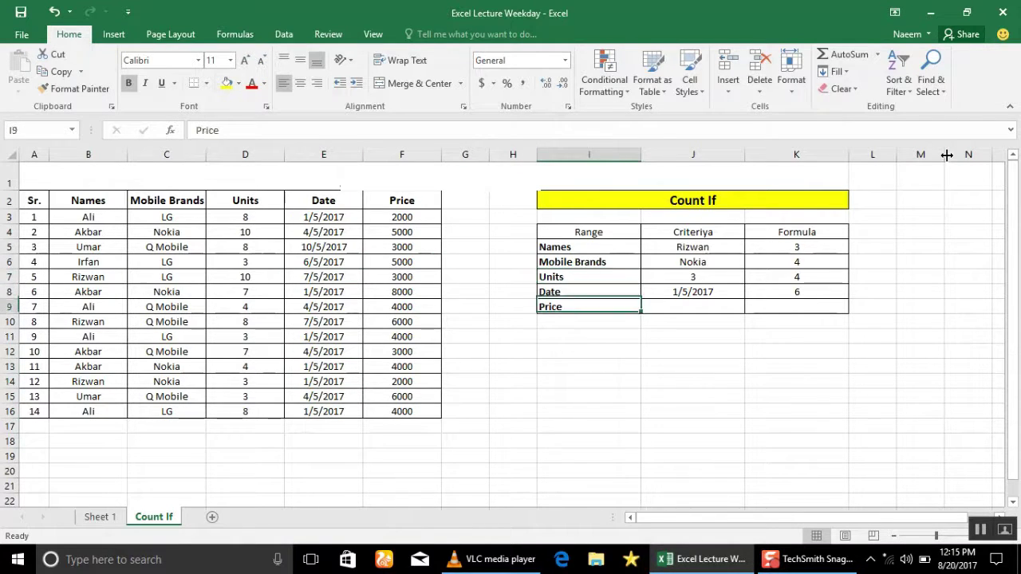
key("Right")
key("Right")
Enter =COUNTIF(F3:F16,J9) in K9 to count prices matching the J9 criterion
type("=")
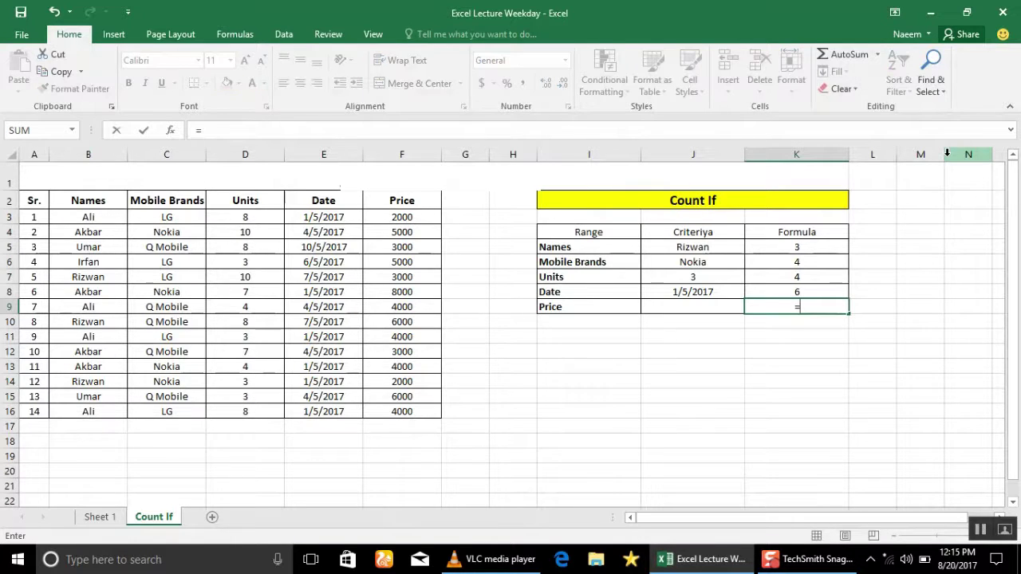
type("countif")
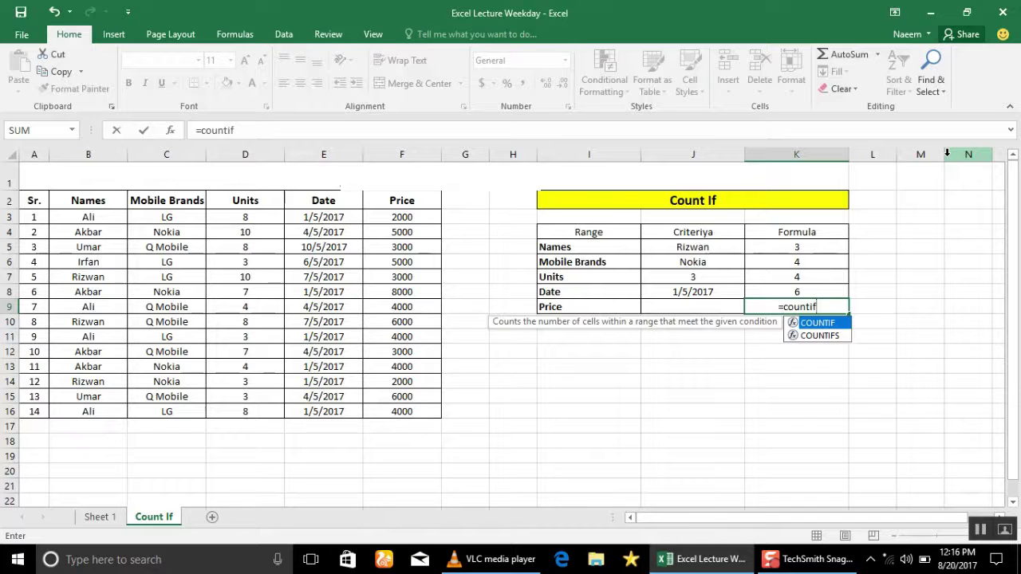
type("(")
key("Left")
key("Left")
key("Left")
key("Left")
key("Left")
key("Up")
key("Up")
key("Up")
key("Up")
key("Up")
key("Up")
key("shift+Down")
key("shift+Down")
key("shift+Down")
key("shift+Down")
key("shift+Down")
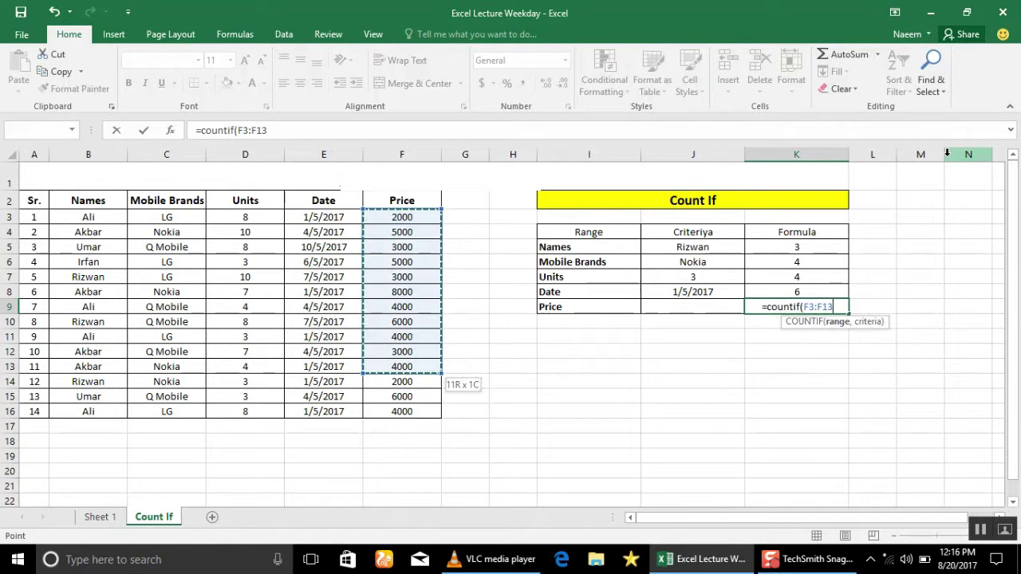
key("shift+Down")
key("shift+Down")
key("shift+Down")
type(",")
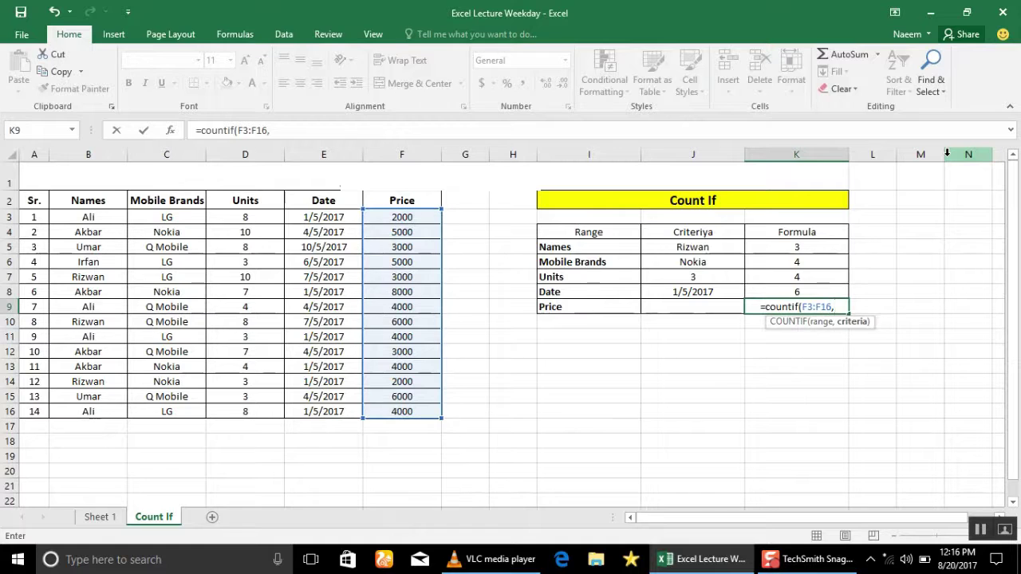
key("Left")
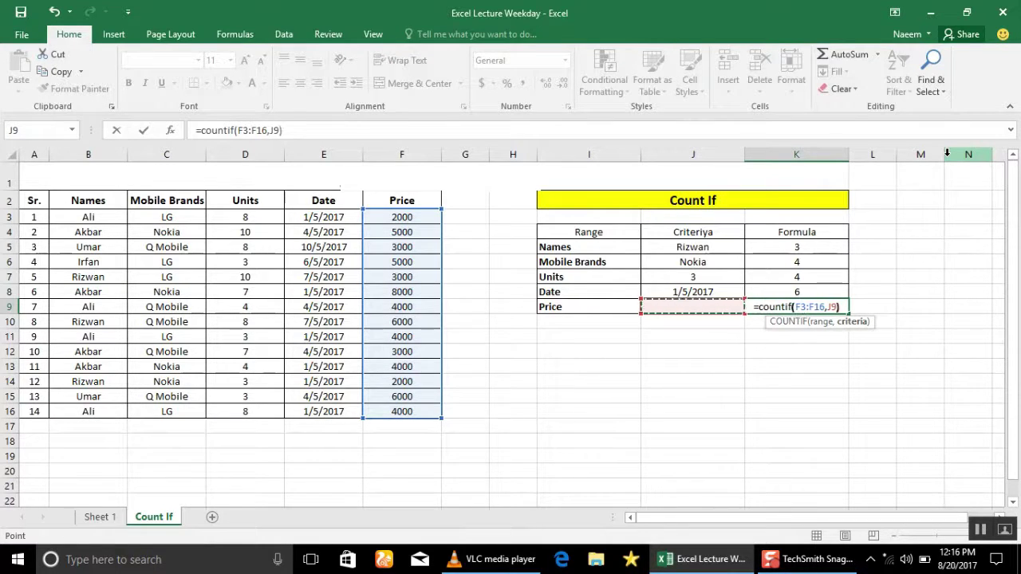
key("Return")
key("Left")
key("Up")
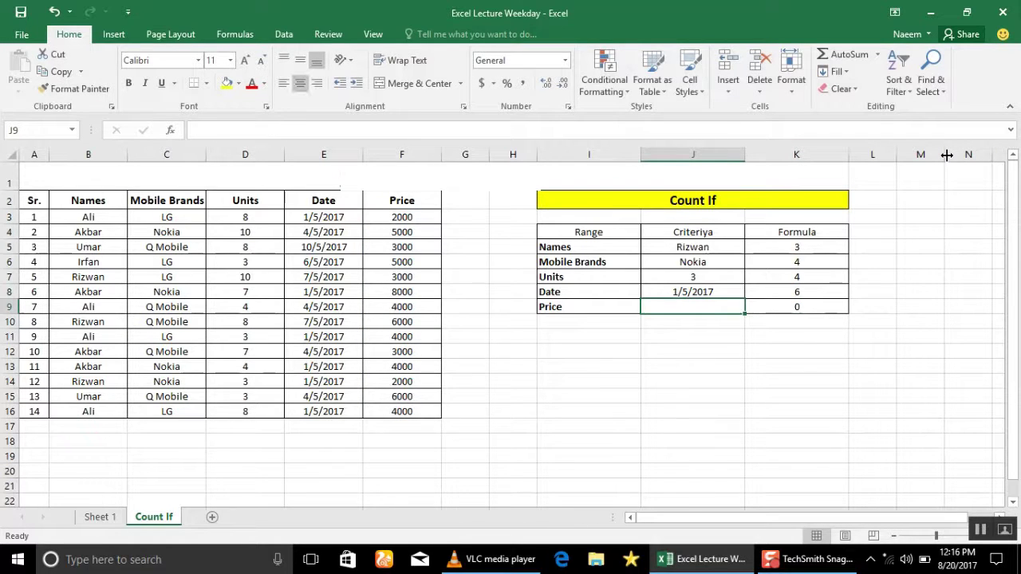
Try 6000 as the Price criterion in J9 and check column F for matches
type("6000")
key("Return")
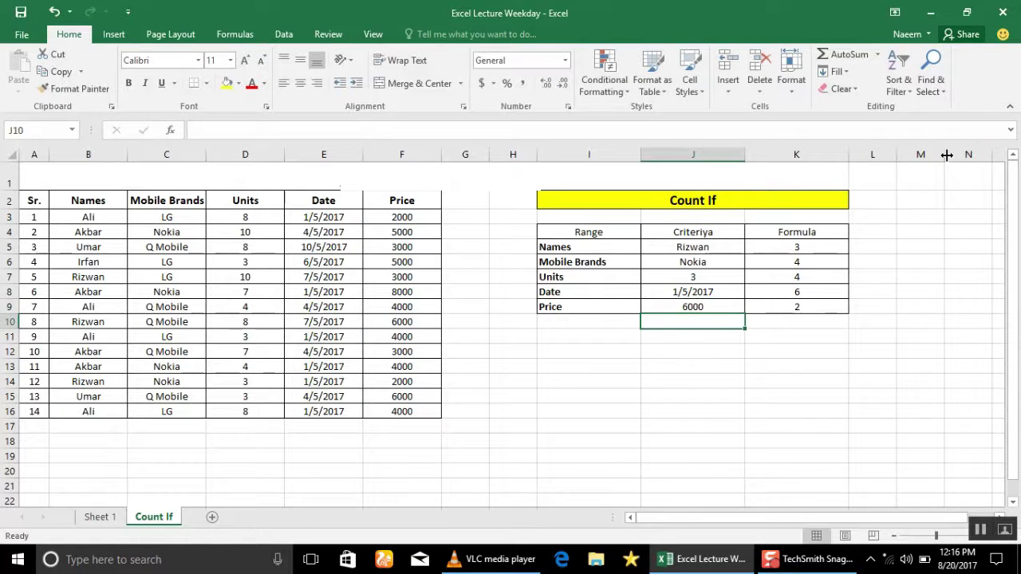
key("Left")
key("Left")
Change the Price criterion to 2000 and check the matching prices
key("Left")
key("Left")
key("Up")
key("Up")
key("Up")
key("Up")
key("Up")
key("Down")
key("Down")
key("Down")
key("Down")
key("Down")
key("Down")
key("Down")
key("Down")
key("Down")
key("Up")
key("Up")
key("Up")
key("Up")
key("Up")
key("Up")
key("Right")
key("Right")
key("Right")
key("Right")
type("2000")
key("Return")
key("Left")
key("Left")
key("Left")
key("Left")
key("Up")
key("Up")
key("Up")
key("Up")
key("Up")
key("Up")
key("Up")
key("Down")
key("Down")
key("Down")
key("Down")
key("Down")
key("Down")
key("Down")
key("Down")
key("Down")
key("Down")
key("Down")
key("Up")
key("Up")
key("Up")
key("Up")
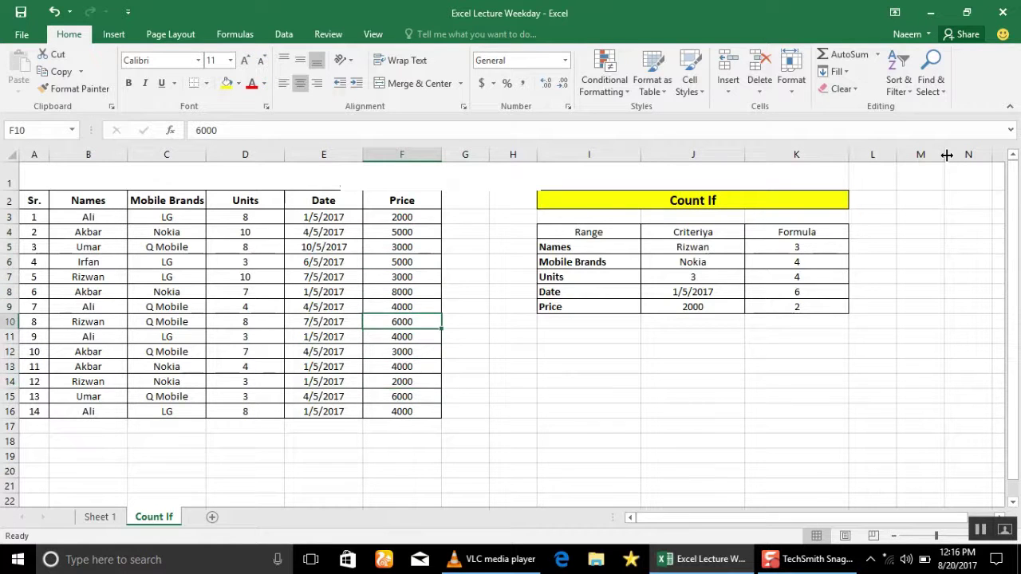
key("Up")
key("Up")
key("Right")
key("Right")
key("Right")
key("Right")
Set the Price criterion to 3000 and confirm the three matching prices
key("Down")
type("3")
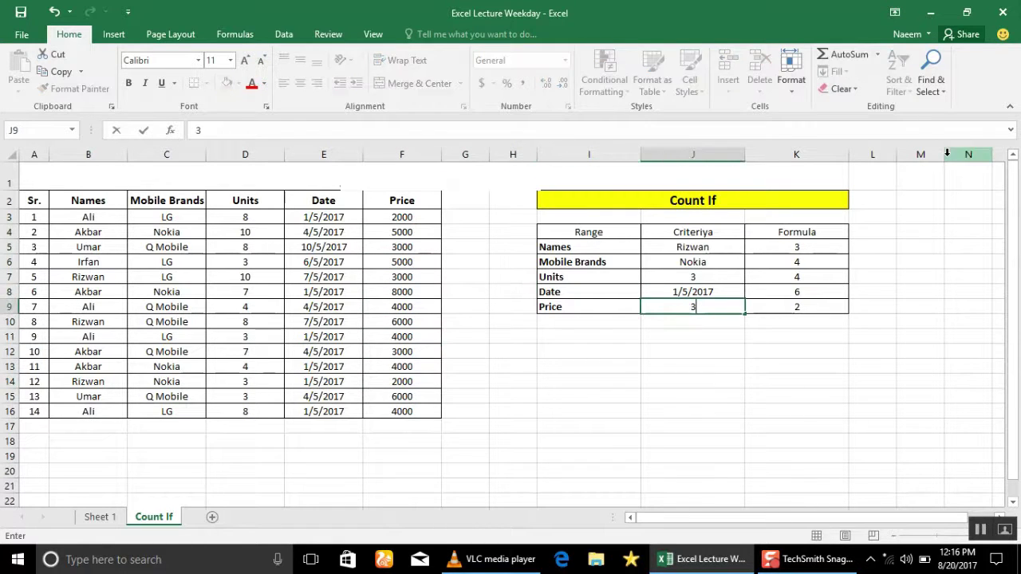
key("Return")
key("Left")
key("Left")
key("Left")
key("Left")
key("Up")
key("Up")
key("Up")
key("Up")
key("Up")
key("Down")
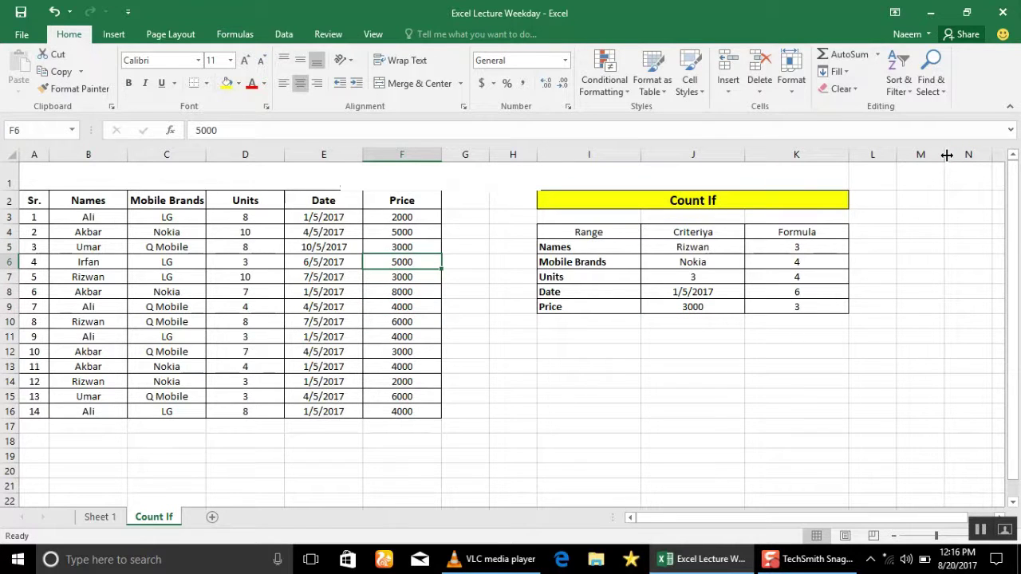
key("Down")
key("Down")
key("Down")
key("Down")
key("Down")
key("Down")
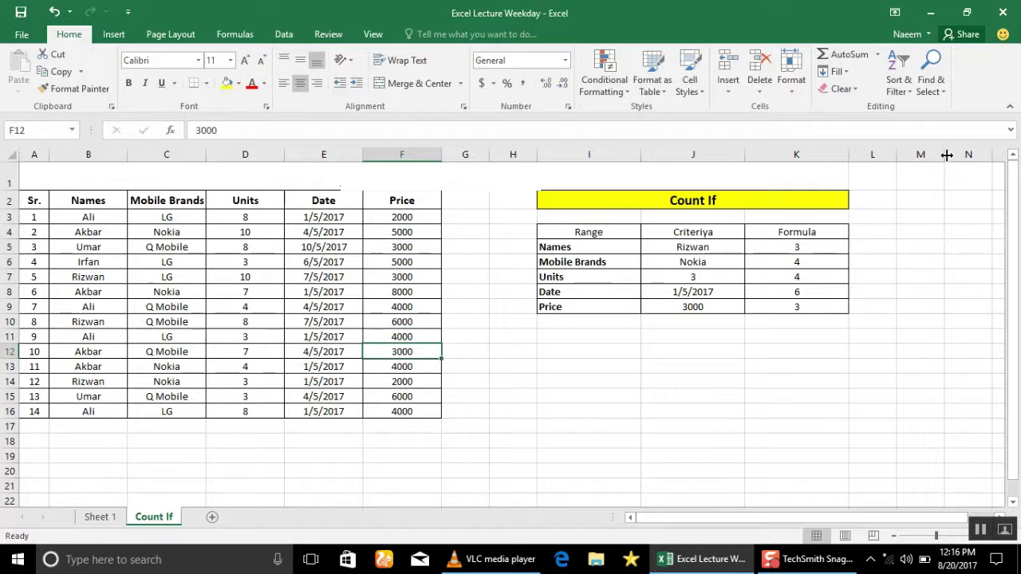
key("Up")
key("Up")
key("Up")
key("Right")
key("Right")
key("Right")
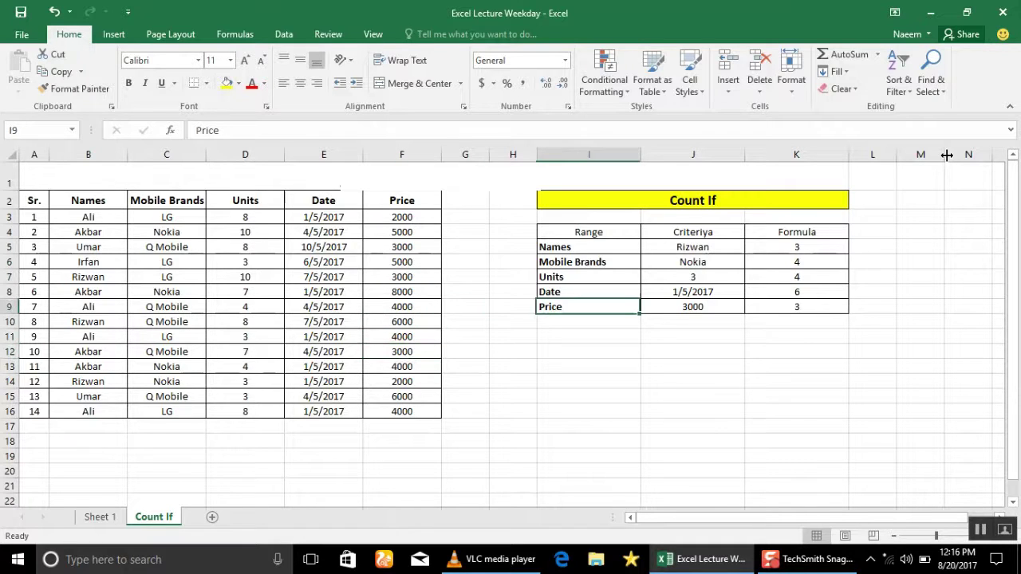
key("Down")
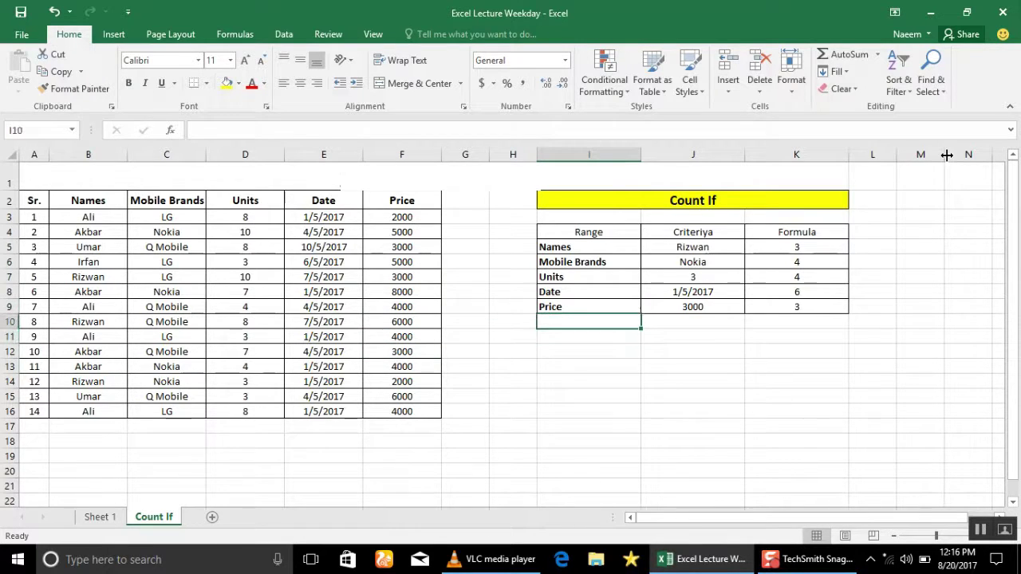